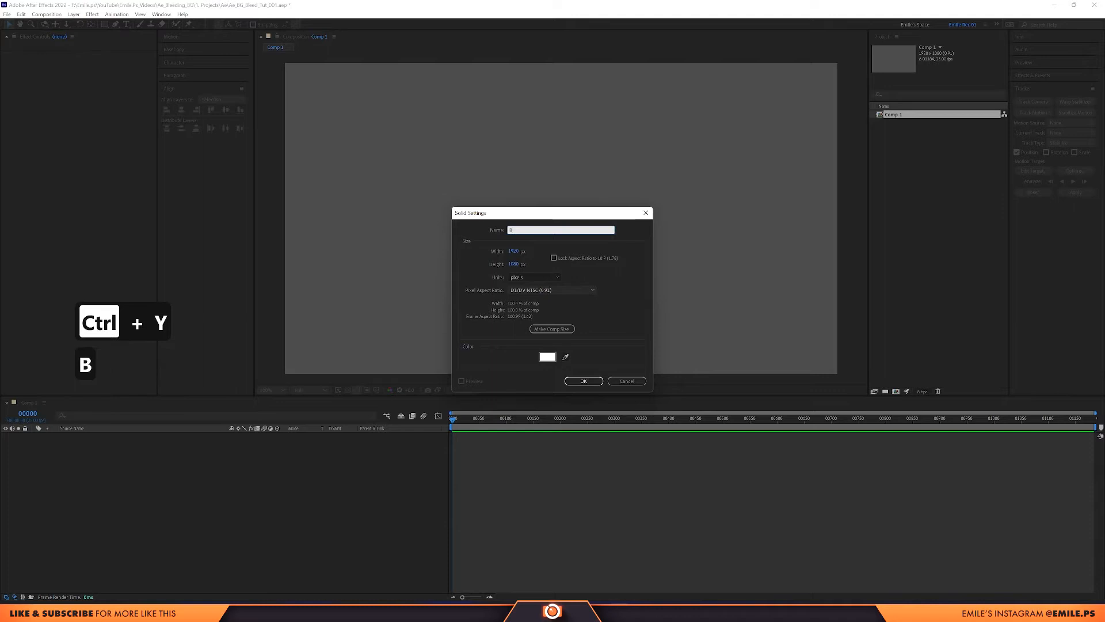
Step: Set the new BG solid's colour to dark grey 1C1C1C and create the solid
{"action": "left_click", "coordinate": [548, 356]}
{"action": "left_click", "coordinate": [594, 351]}
{"action": "key", "text": "ctrl+c"}
{"action": "key", "text": "ctrl+v"}
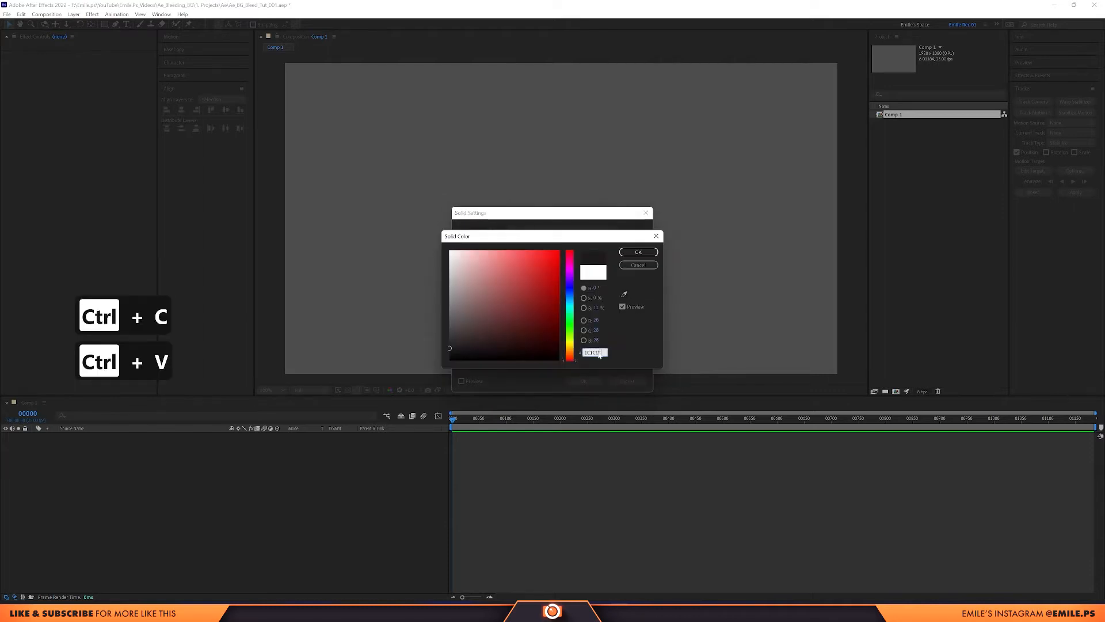
{"action": "key", "text": "Return"}
{"action": "left_click", "coordinate": [582, 380]}
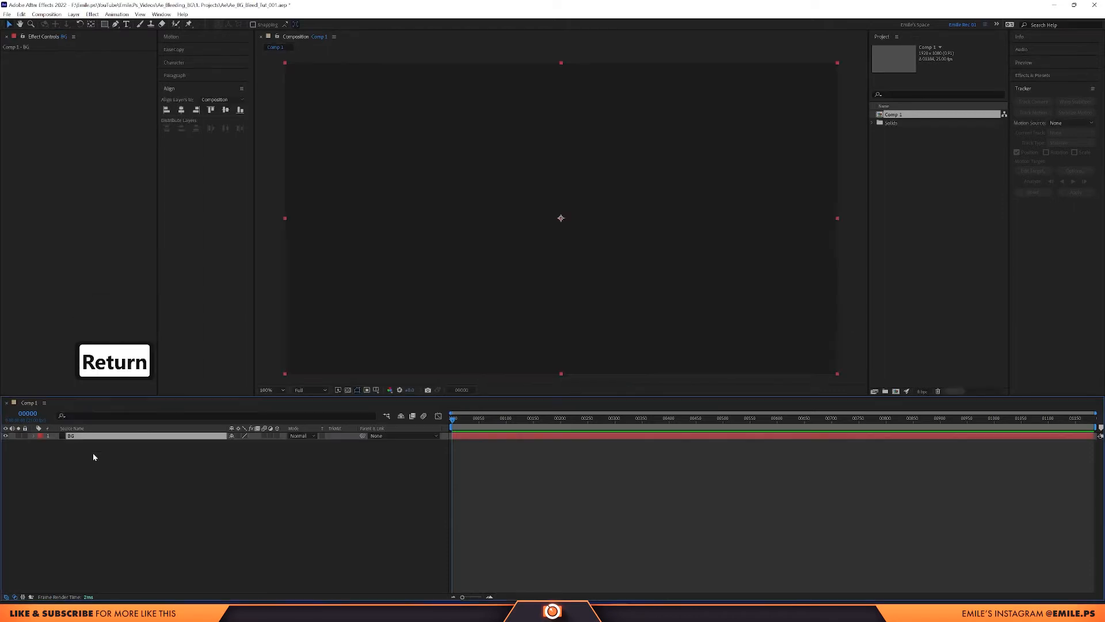
Step: Create another solid at composition size named Bleed above the BG layer
{"action": "key", "text": "ctrl+y"}
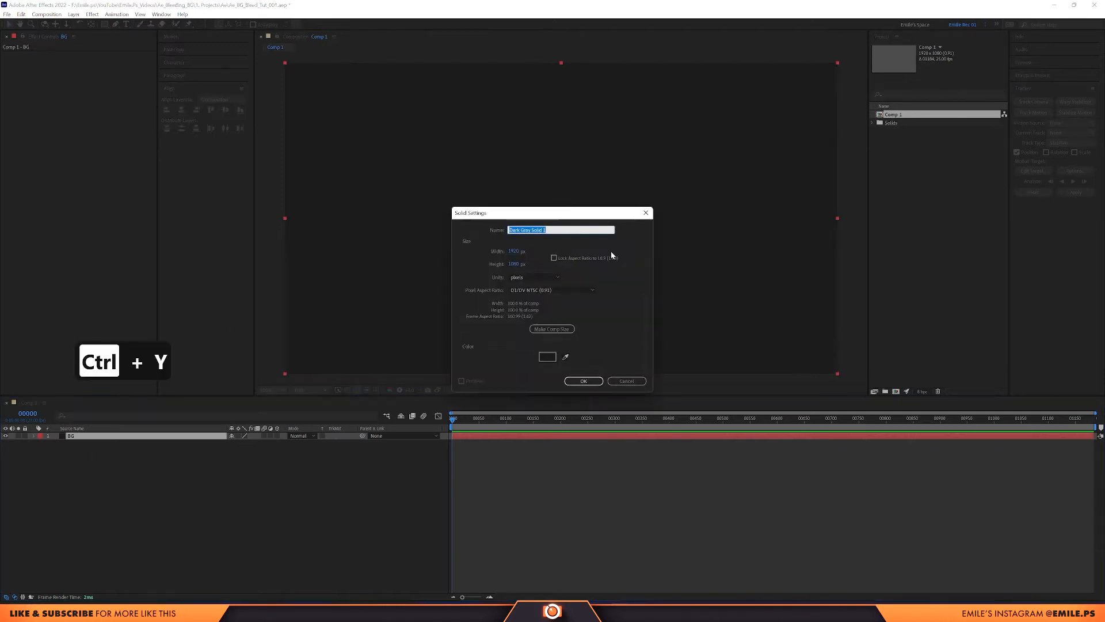
{"action": "type", "text": "Bleed"}
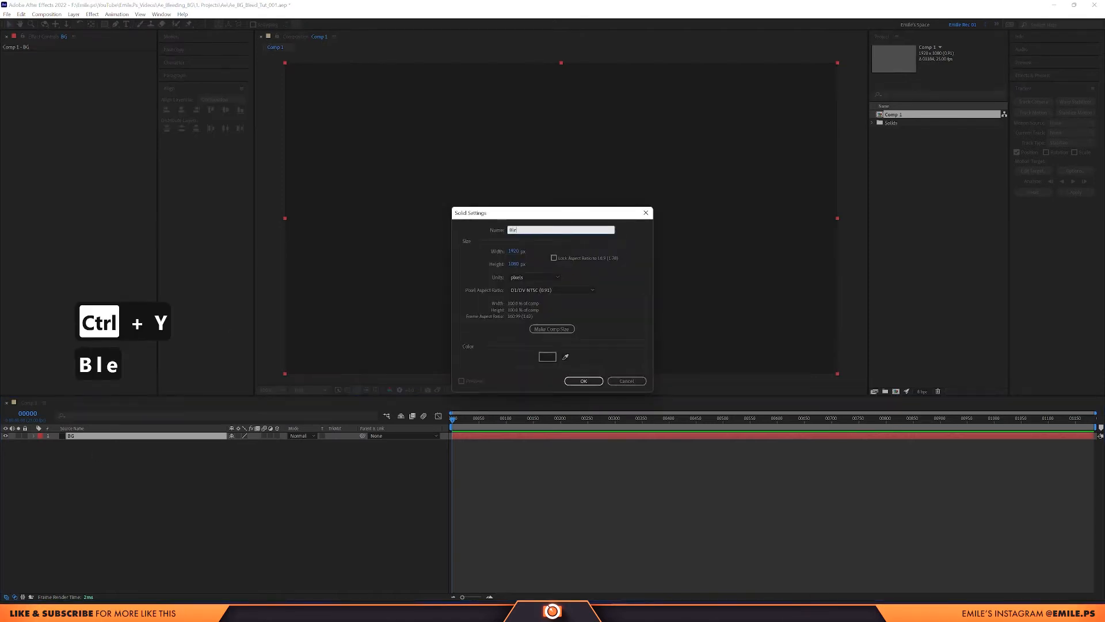
{"action": "key", "text": "Return"}
Step: Change the Bleed solid's colour to the copied red in its solid settings
{"action": "key", "text": "ctrl+shift+y"}
{"action": "left_click", "coordinate": [547, 347]}
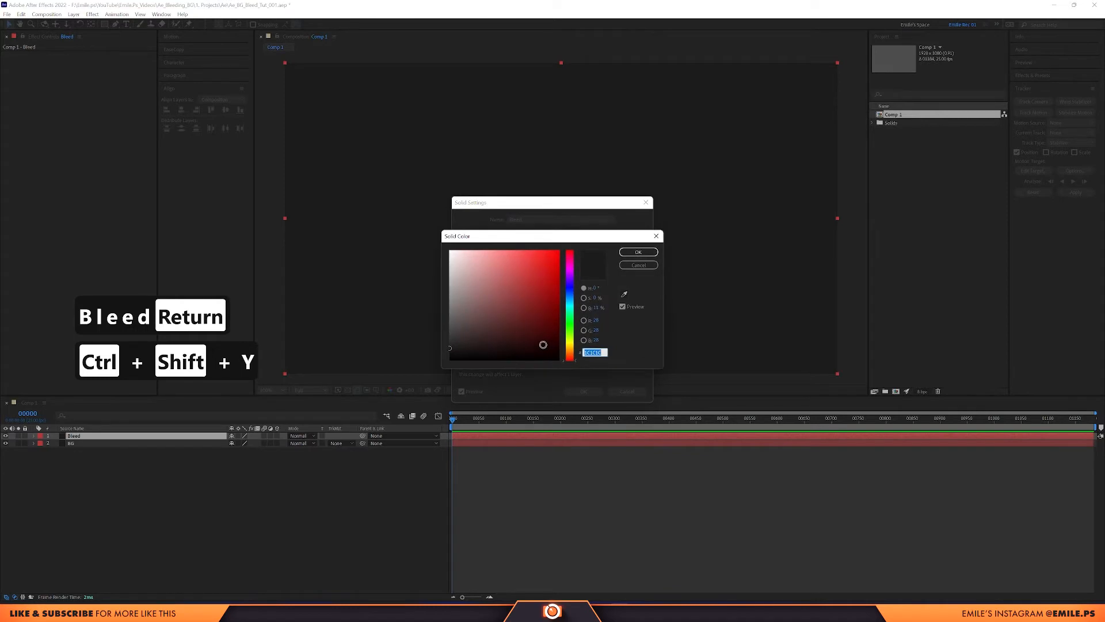
{"action": "key", "text": "ctrl+c"}
{"action": "key", "text": "ctrl+v"}
{"action": "left_click", "coordinate": [595, 350]}
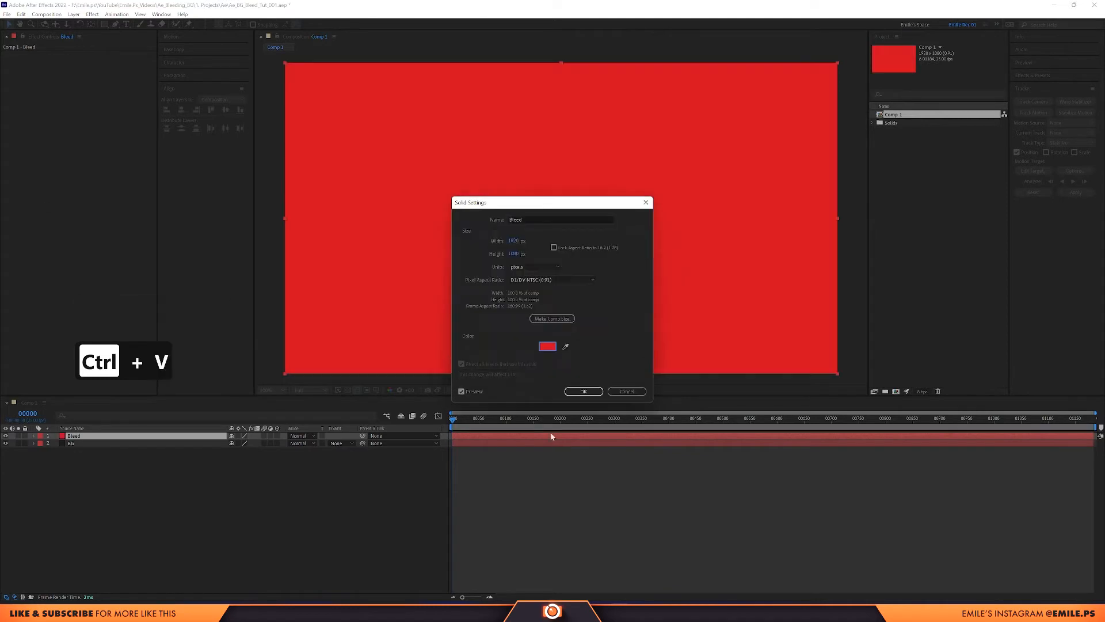
{"action": "left_click", "coordinate": [585, 392]}
Step: Draw nine overlapping elliptical masks of varying sizes on the Bleed layer so they cover the whole composition
{"action": "left_click_drag", "start_coordinate": [105, 25], "coordinate": [130, 45]}
{"action": "scroll", "coordinate": [347, 127], "scroll_direction": "down", "scroll_amount": 1}
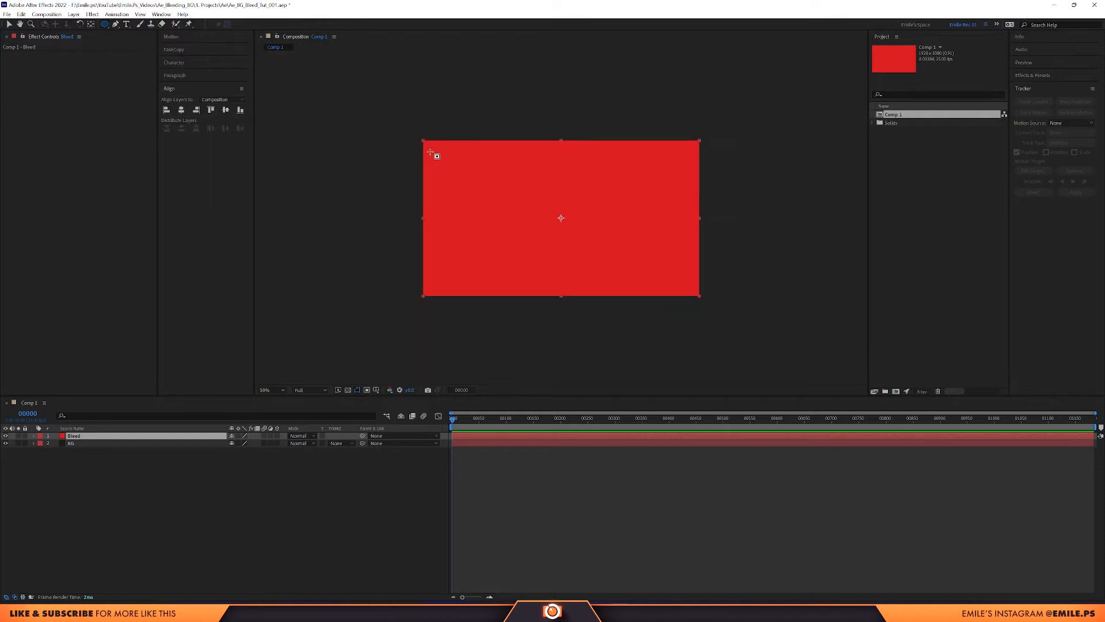
{"action": "left_click_drag", "start_coordinate": [431, 147], "coordinate": [535, 228]}
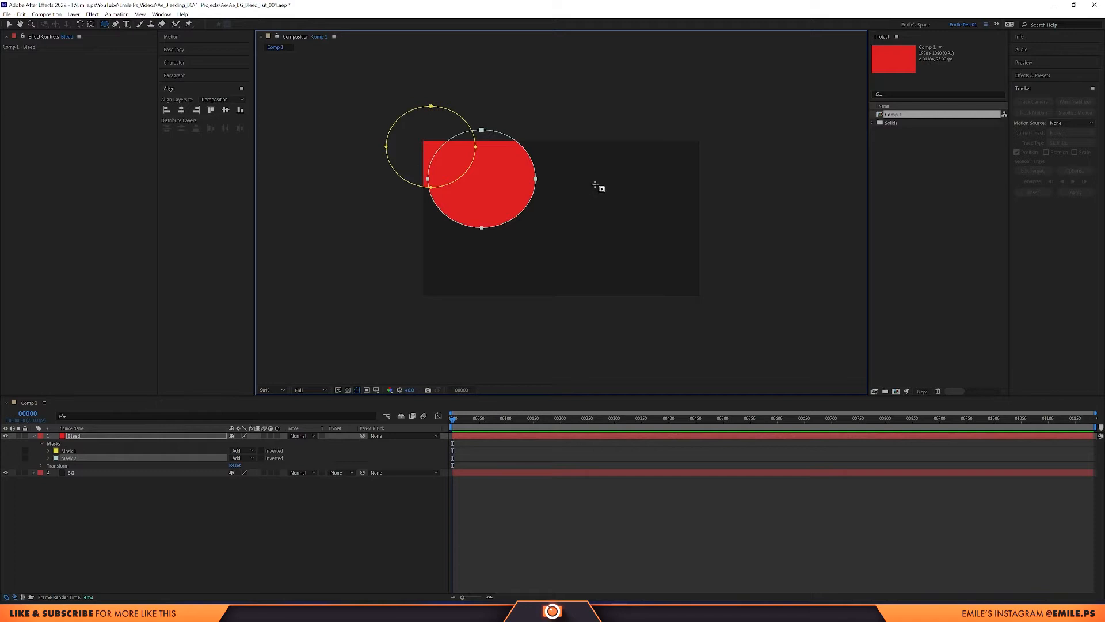
{"action": "mouse_move", "coordinate": [552, 168]}
{"action": "left_mouse_down"}
{"action": "mouse_move", "coordinate": [613, 204]}
{"action": "mouse_move", "coordinate": [676, 222]}
{"action": "mouse_move", "coordinate": [666, 207]}
{"action": "mouse_move", "coordinate": [632, 190]}
{"action": "mouse_move", "coordinate": [677, 214]}
{"action": "mouse_move", "coordinate": [706, 253]}
{"action": "left_mouse_up"}
{"action": "left_click_drag", "start_coordinate": [545, 236], "coordinate": [602, 280]}
{"action": "left_click_drag", "start_coordinate": [669, 282], "coordinate": [745, 344]}
{"action": "mouse_move", "coordinate": [520, 286]}
{"action": "left_mouse_down"}
{"action": "mouse_move", "coordinate": [599, 249]}
{"action": "mouse_move", "coordinate": [616, 383]}
{"action": "left_mouse_up"}
{"action": "left_click_drag", "start_coordinate": [708, 123], "coordinate": [782, 185]}
{"action": "left_click_drag", "start_coordinate": [385, 216], "coordinate": [475, 298]}
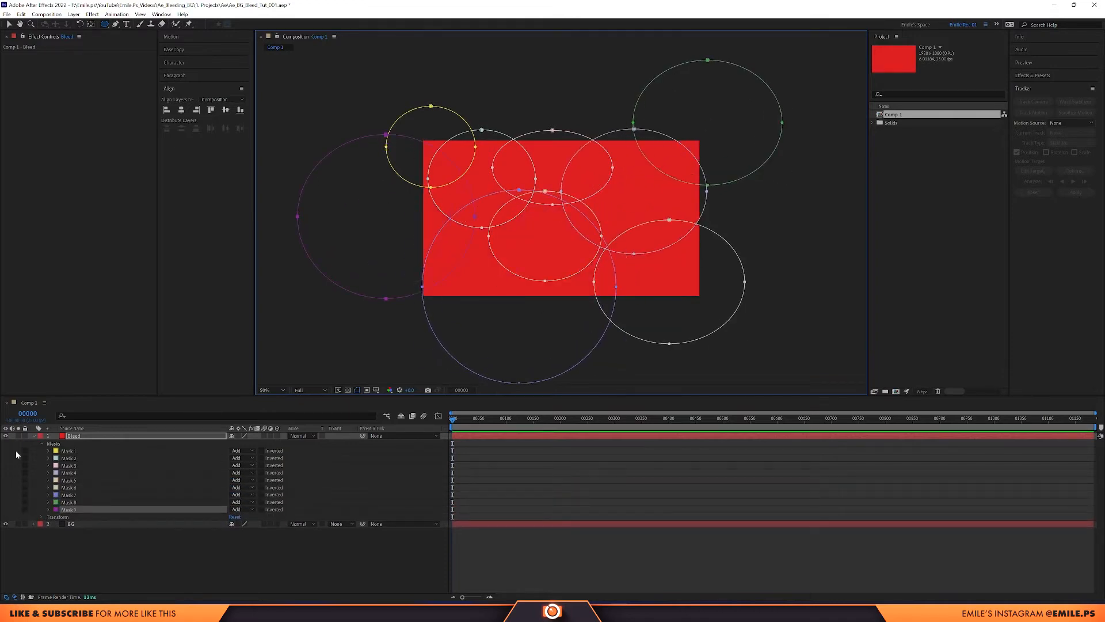
Step: Select all nine masks on the Bleed layer and filter the timeline properties by opacity
{"action": "left_click", "coordinate": [76, 452], "text": "shift"}
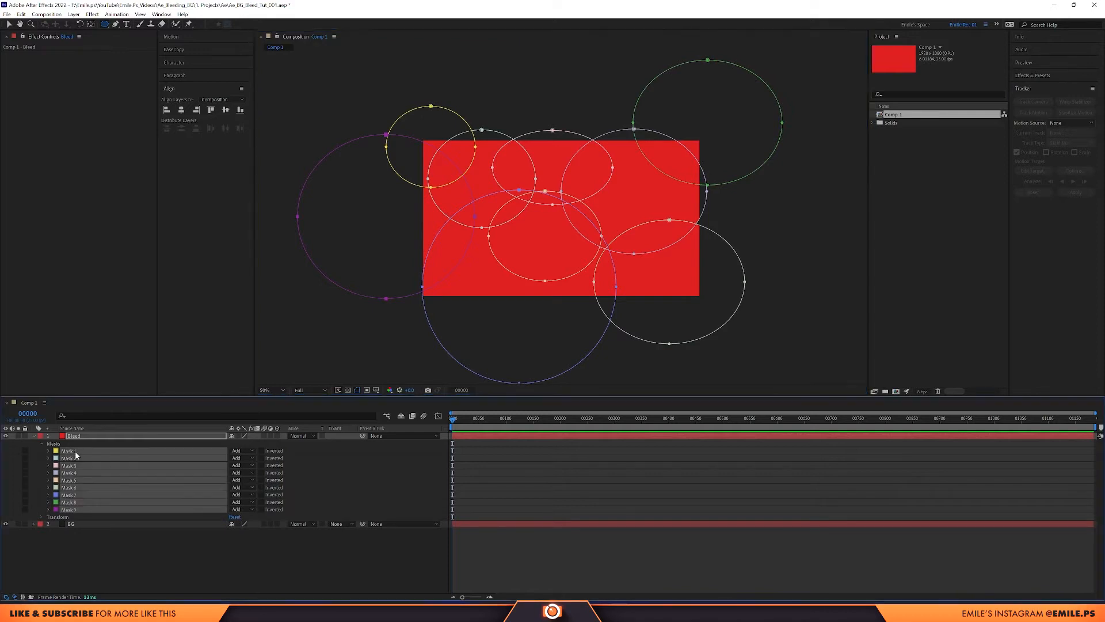
{"action": "left_click", "coordinate": [82, 417]}
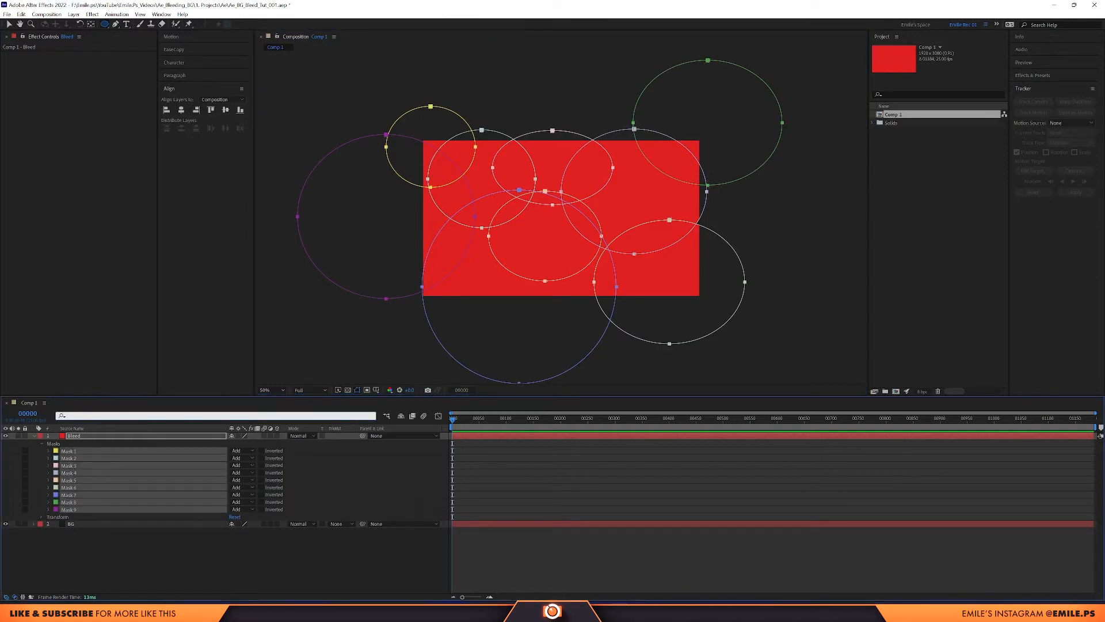
{"action": "type", "text": "opacity"}
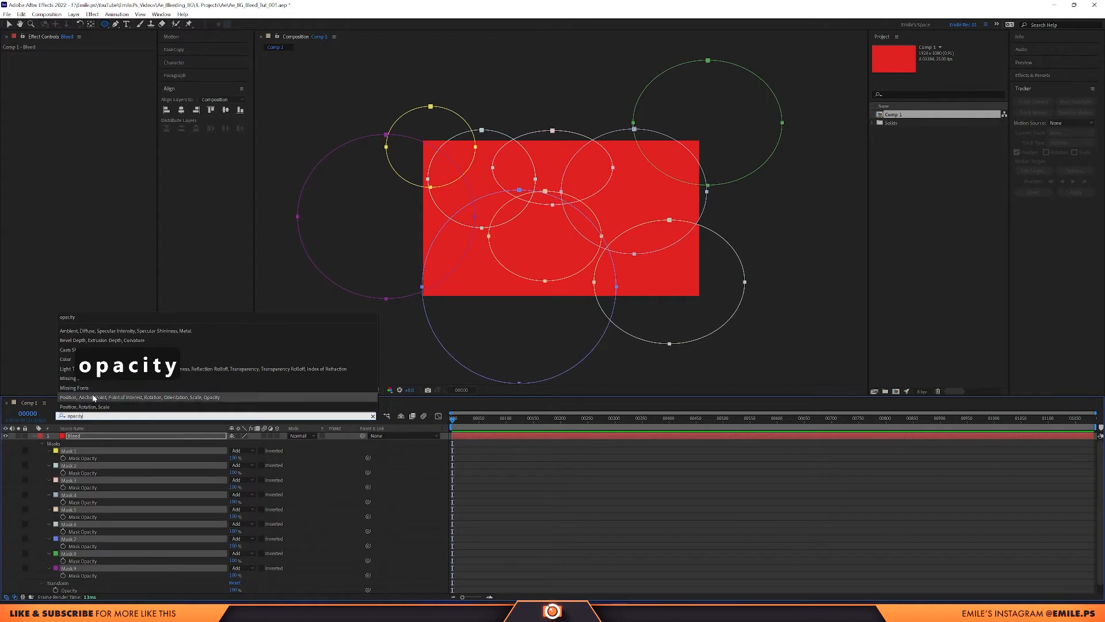
{"action": "scroll", "coordinate": [98, 491], "scroll_direction": "down", "scroll_amount": 1}
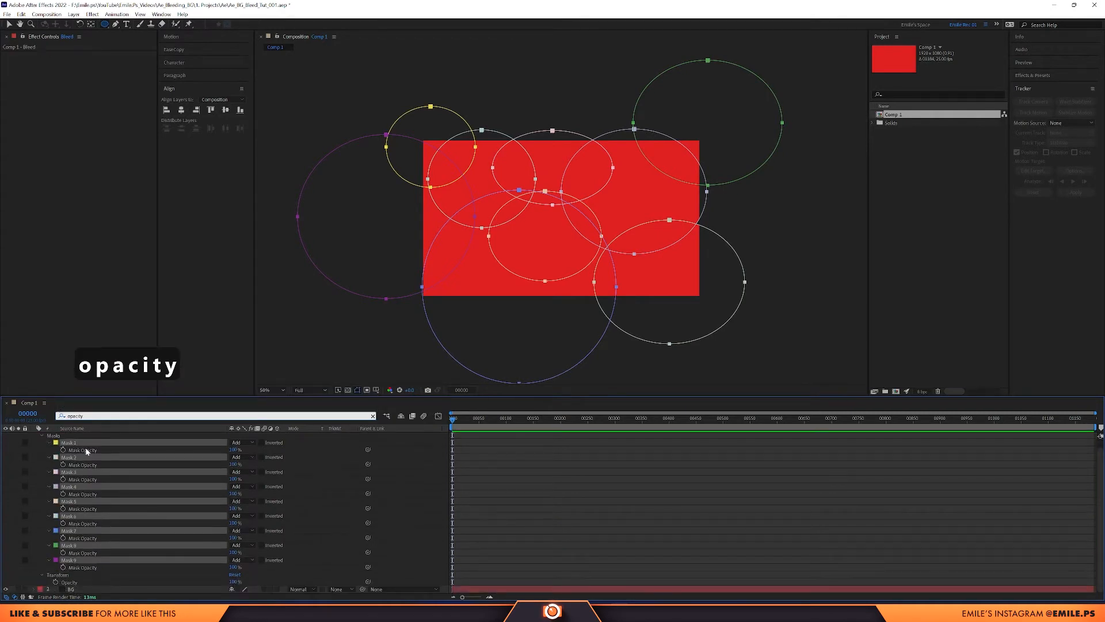
{"action": "scroll", "coordinate": [85, 451], "scroll_direction": "up", "scroll_amount": 1}
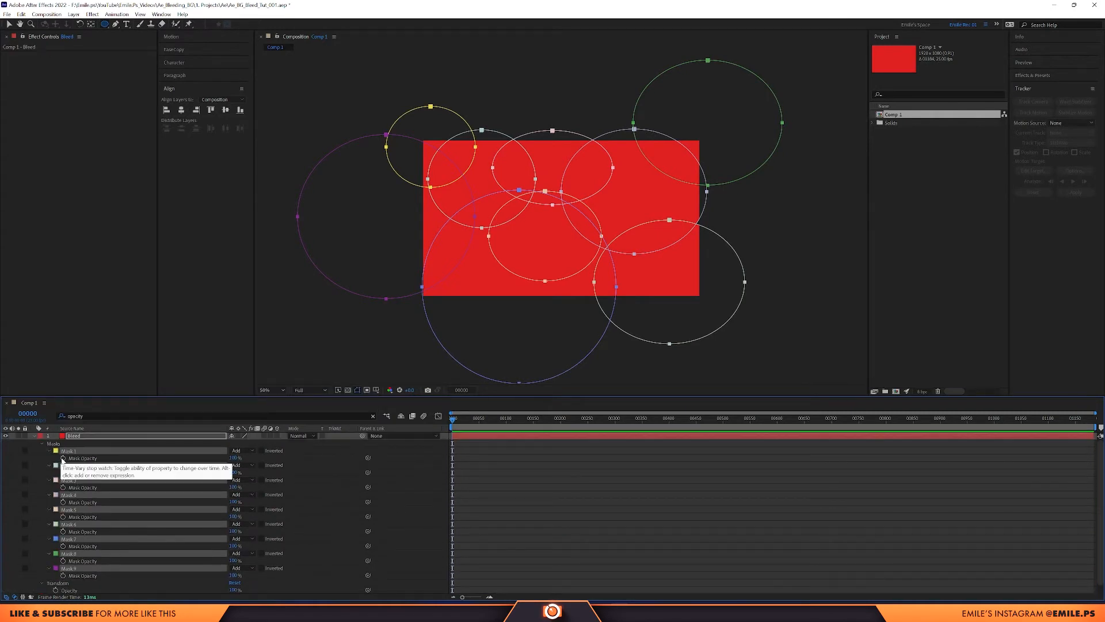
Step: Keyframe the opacity of all nine masks from 0% at the start to 100% at about 8 seconds
{"action": "left_click", "coordinate": [63, 459]}
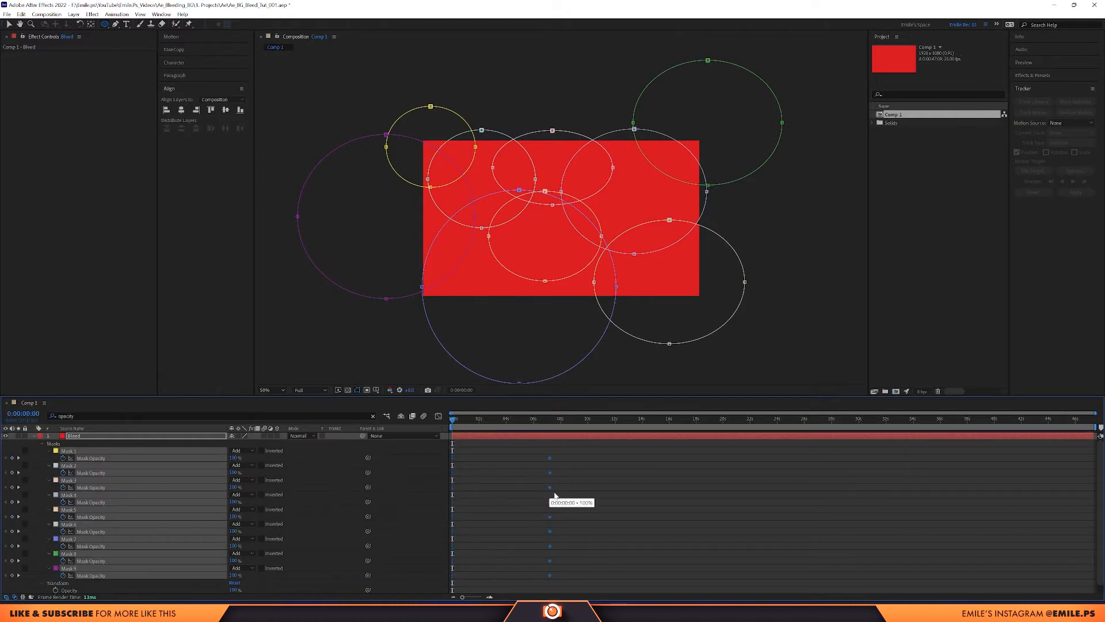
{"action": "left_click_drag", "start_coordinate": [564, 496], "coordinate": [561, 495]}
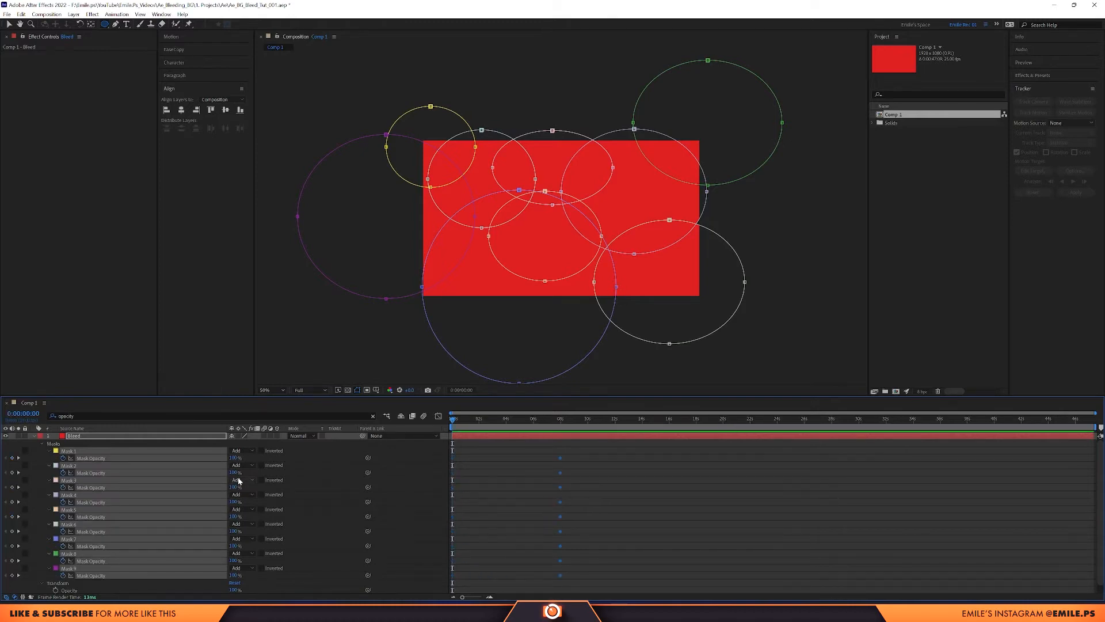
{"action": "left_click_drag", "start_coordinate": [233, 487], "coordinate": [178, 485]}
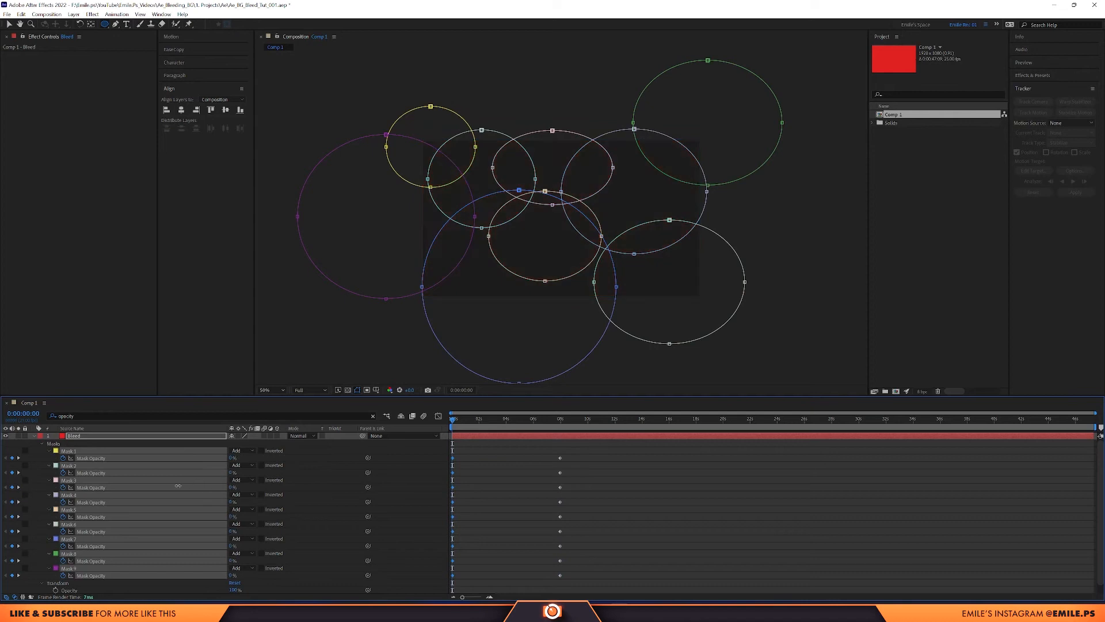
Step: Stagger the opacity keyframe pairs of Masks 1 to 8 at different start times, leaving Mask 9 at the beginning
{"action": "left_click_drag", "start_coordinate": [574, 564], "coordinate": [455, 557]}
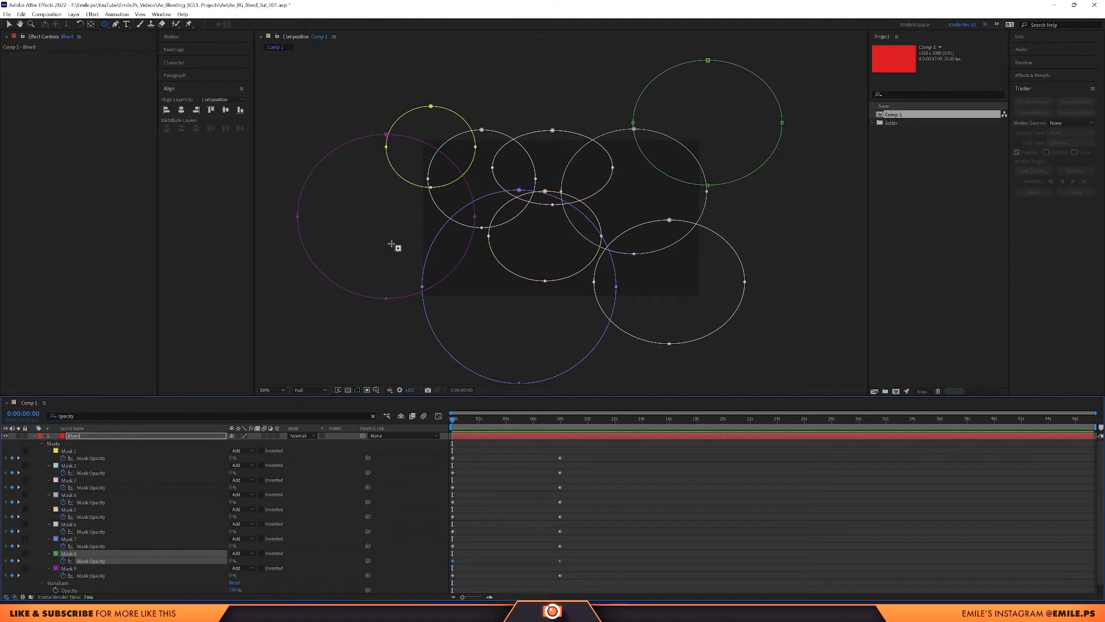
{"action": "left_click_drag", "start_coordinate": [453, 561], "coordinate": [498, 561]}
{"action": "mouse_move", "coordinate": [567, 552]}
{"action": "left_mouse_down"}
{"action": "mouse_move", "coordinate": [453, 547]}
{"action": "mouse_move", "coordinate": [546, 546]}
{"action": "left_mouse_up"}
{"action": "left_click_drag", "start_coordinate": [574, 526], "coordinate": [453, 525]}
{"action": "mouse_move", "coordinate": [452, 516]}
{"action": "left_mouse_down"}
{"action": "mouse_move", "coordinate": [655, 517]}
{"action": "mouse_move", "coordinate": [451, 511]}
{"action": "left_mouse_up"}
{"action": "left_click_drag", "start_coordinate": [452, 502], "coordinate": [696, 500]}
{"action": "left_click_drag", "start_coordinate": [593, 482], "coordinate": [578, 502]}
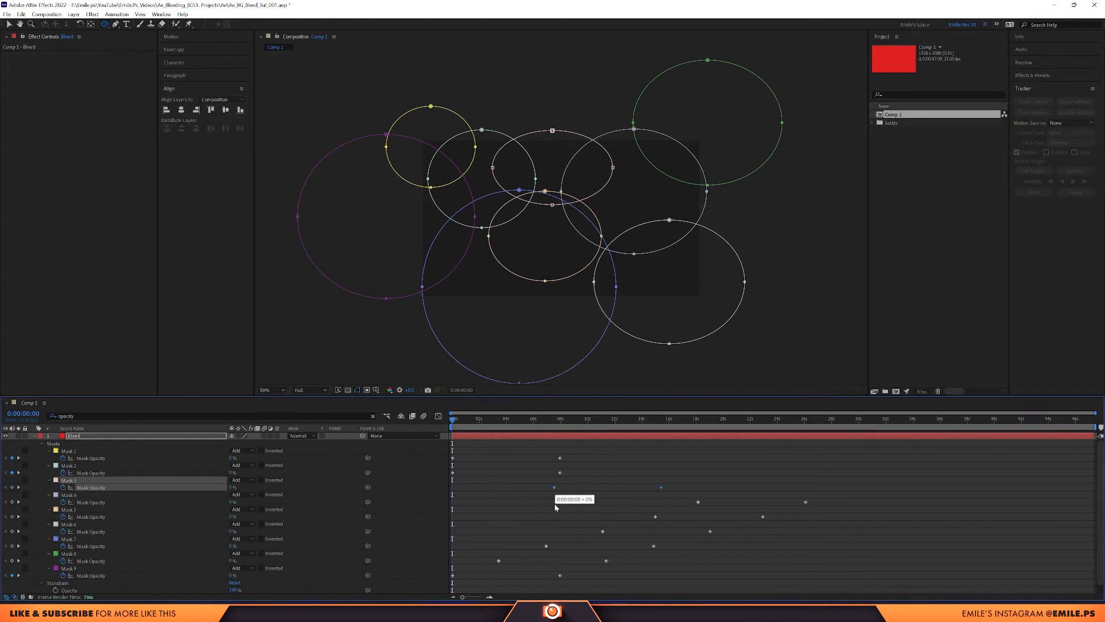
{"action": "left_click_drag", "start_coordinate": [567, 464], "coordinate": [432, 481]}
{"action": "left_click_drag", "start_coordinate": [452, 472], "coordinate": [734, 473]}
{"action": "left_click_drag", "start_coordinate": [592, 451], "coordinate": [444, 464]}
{"action": "left_click_drag", "start_coordinate": [453, 457], "coordinate": [601, 458]}
{"action": "left_click", "coordinate": [422, 479]}
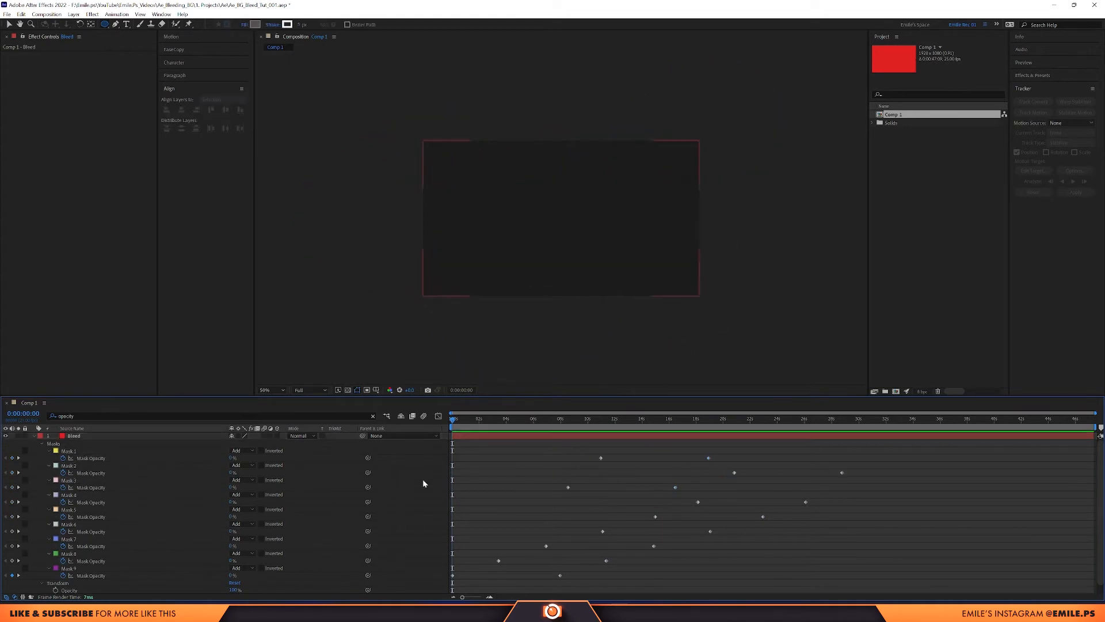
Step: Compress all mask opacity keyframes proportionally so the last one sits at about 11 seconds, and preview the animation
{"action": "left_click_drag", "start_coordinate": [862, 588], "coordinate": [444, 450]}
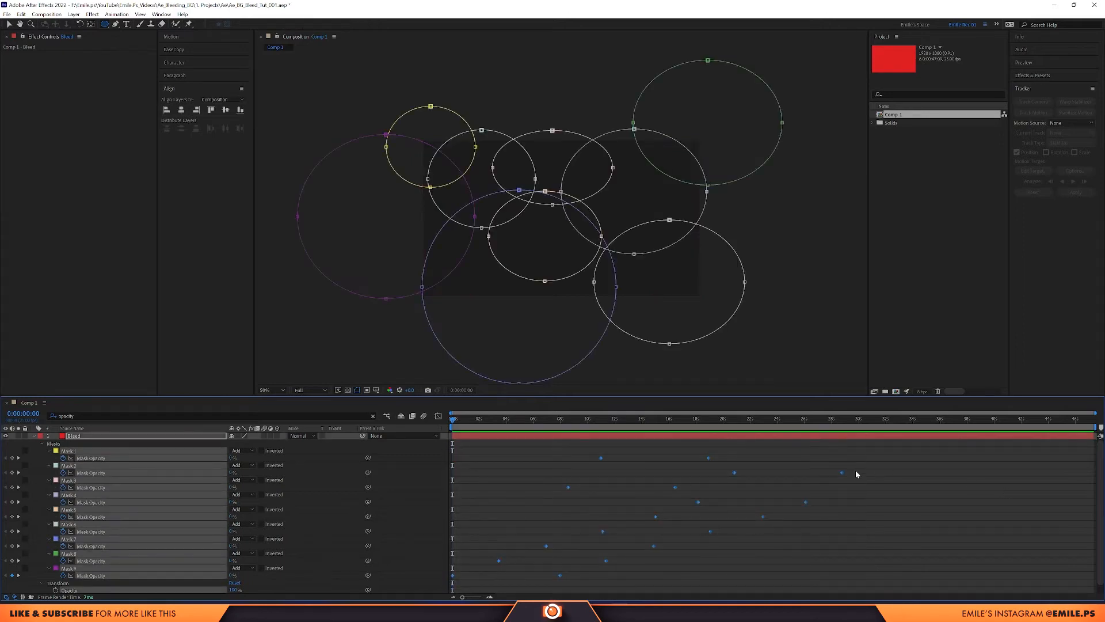
{"action": "left_click_drag", "start_coordinate": [841, 472], "coordinate": [797, 488]}
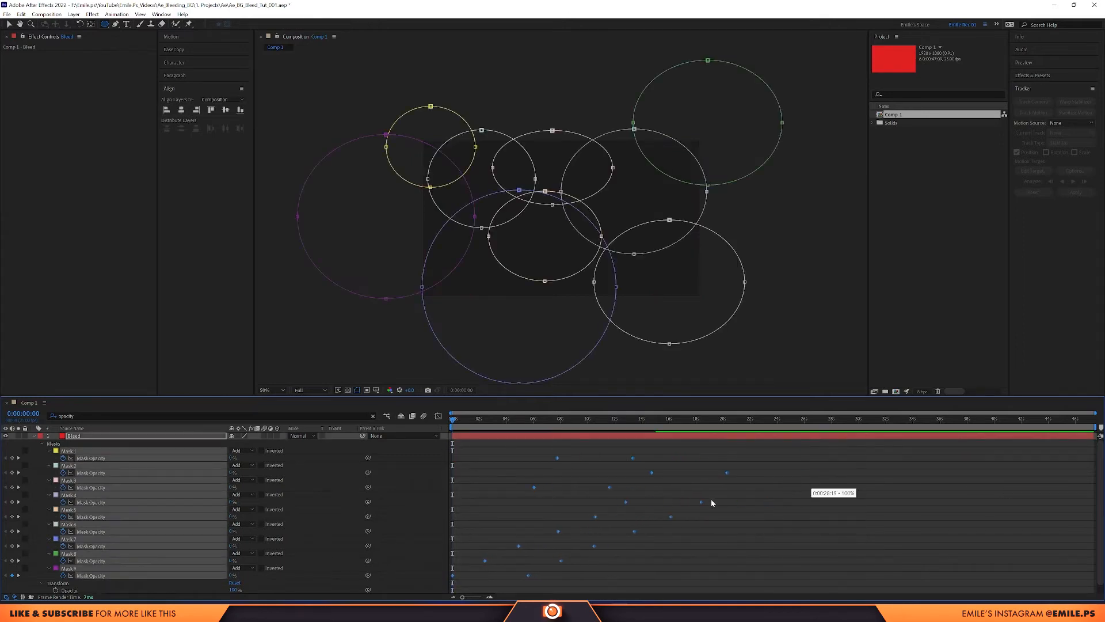
{"action": "left_click_drag", "start_coordinate": [671, 504], "coordinate": [547, 492]}
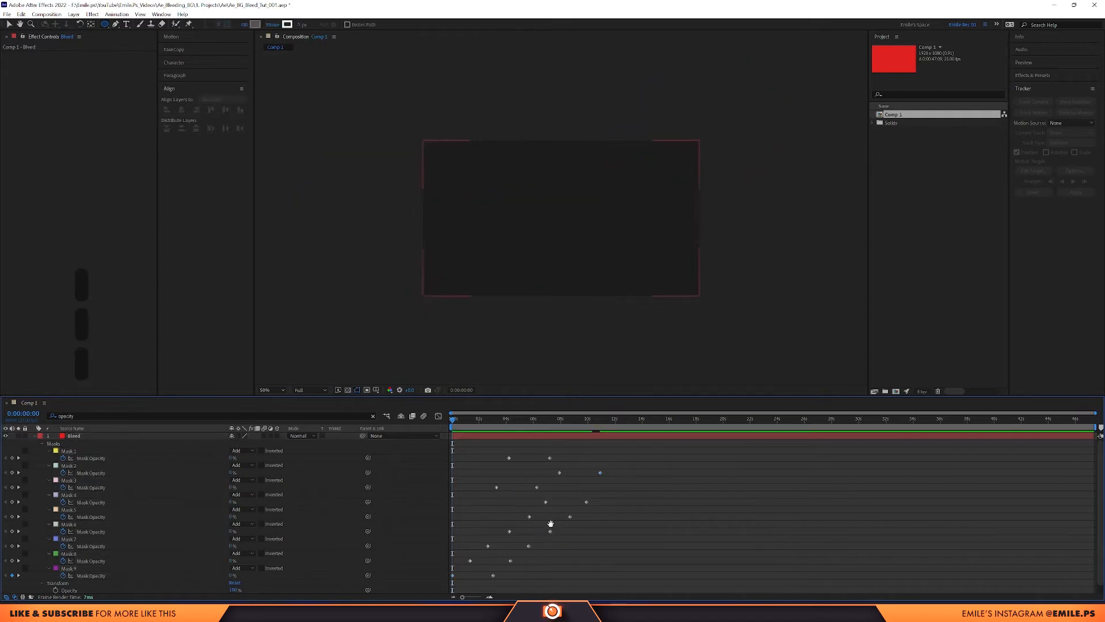
{"action": "key", "text": "space"}
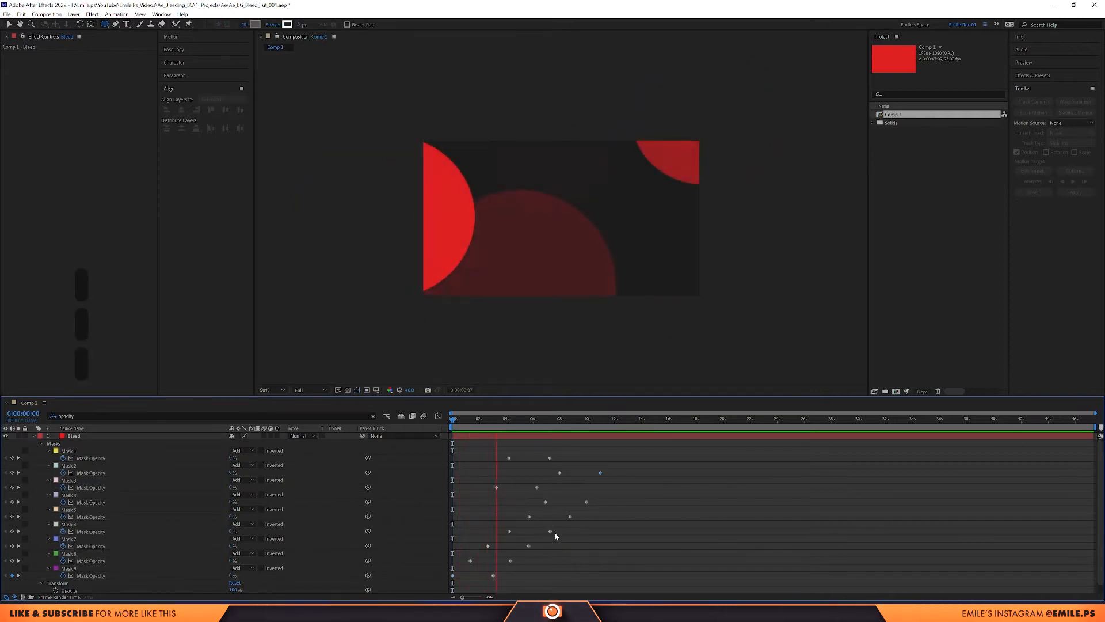
{"action": "key", "text": "space"}
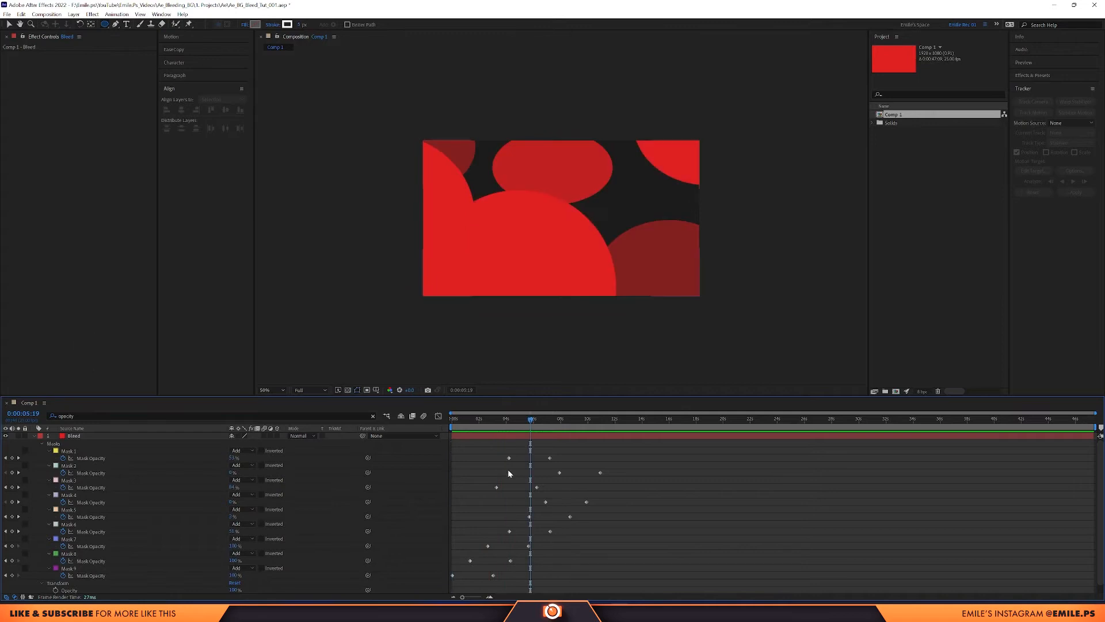
Step: Apply Gaussian Blur to the Bleed layer with a blurriness of 250 and preview the result
{"action": "left_click", "coordinate": [499, 435]}
{"action": "key", "text": "ctrl+space"}
{"action": "type", "text": "gaus"}
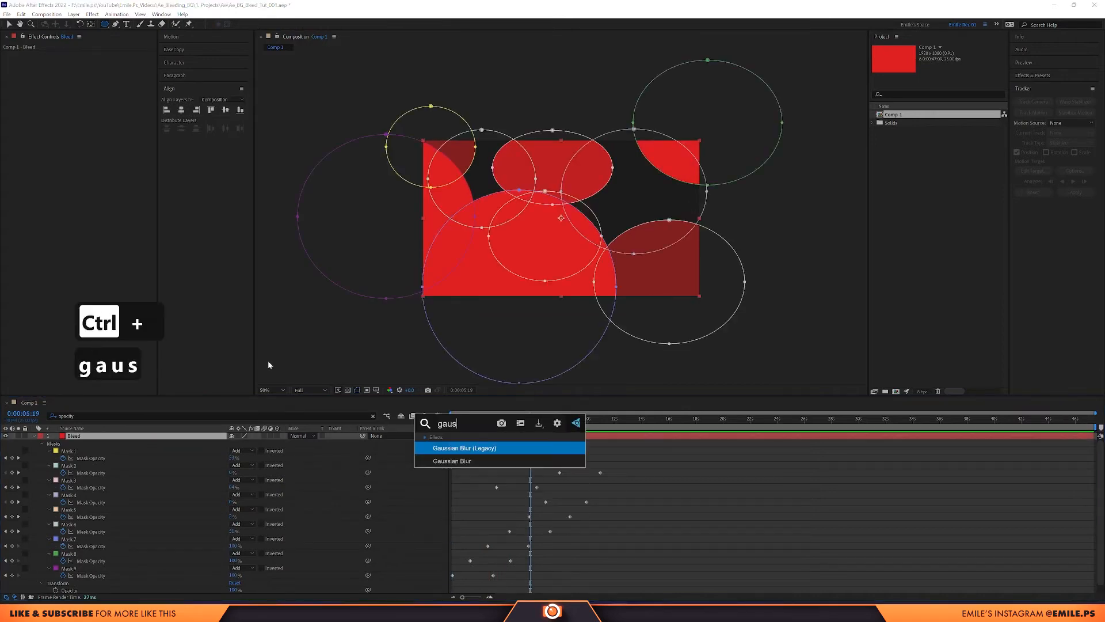
{"action": "key", "text": "Down"}
{"action": "key", "text": "Return"}
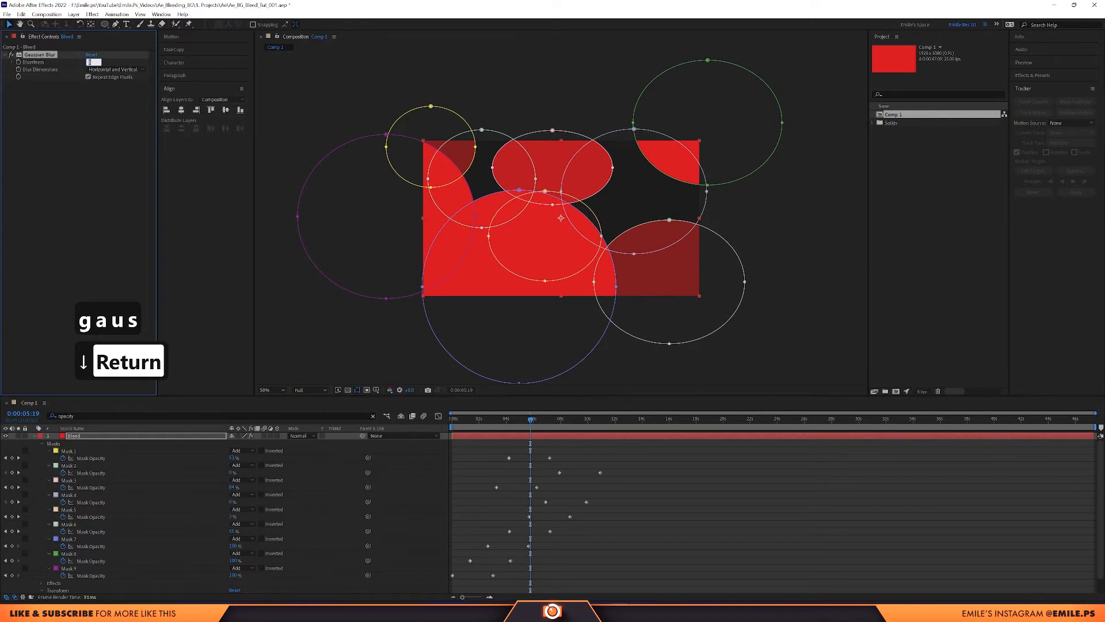
{"action": "type", "text": "2"}
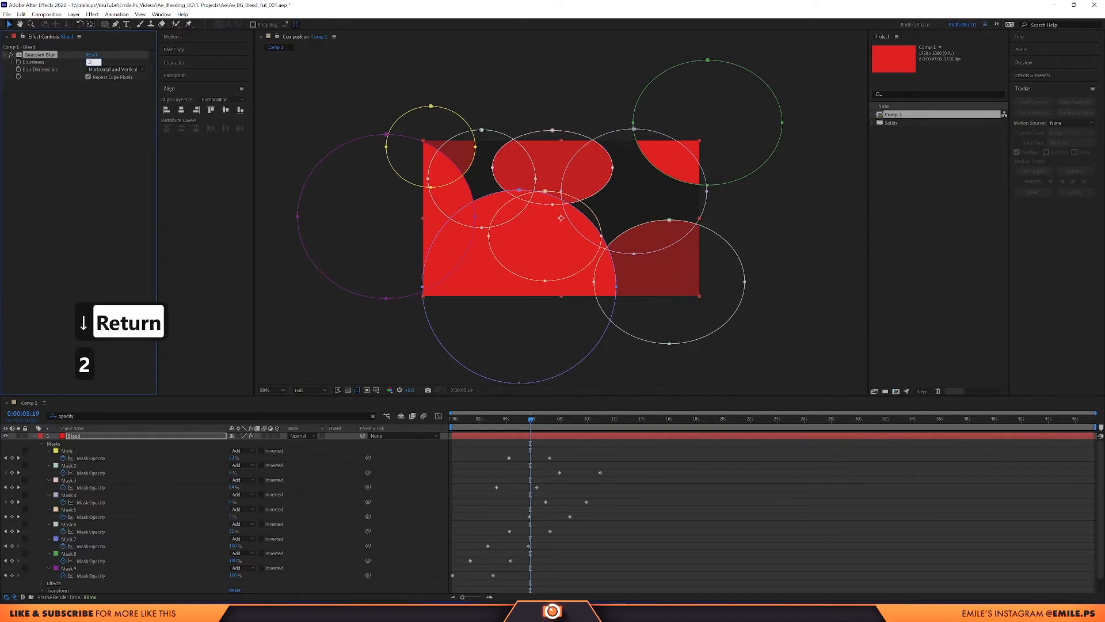
{"action": "type", "text": "50"}
{"action": "key", "text": "Return"}
{"action": "key", "text": "space"}
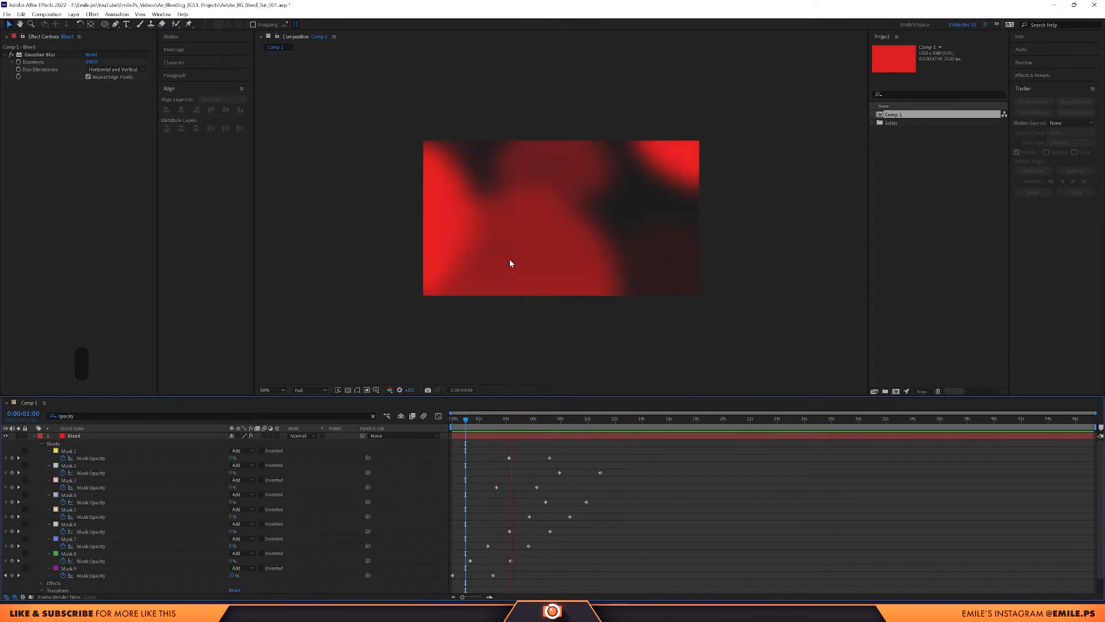
{"action": "key", "text": "space"}
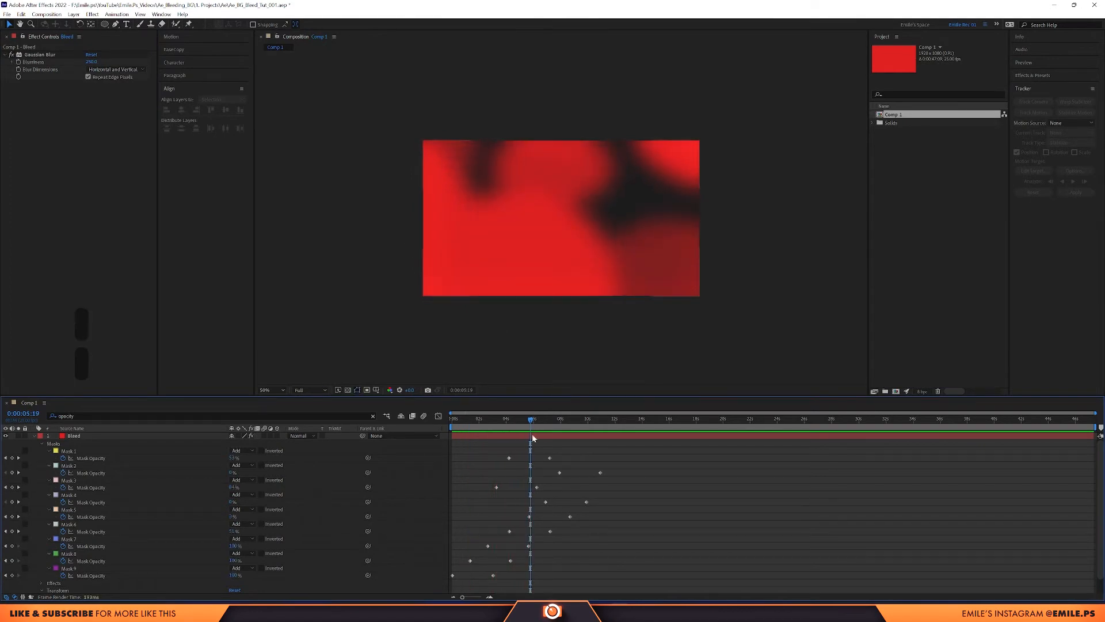
Step: Add Roughen Edges to the Bleed layer, set its Fractal Influence to 0 and preview the animation
{"action": "left_click", "coordinate": [533, 439]}
{"action": "key", "text": "ctrl+space"}
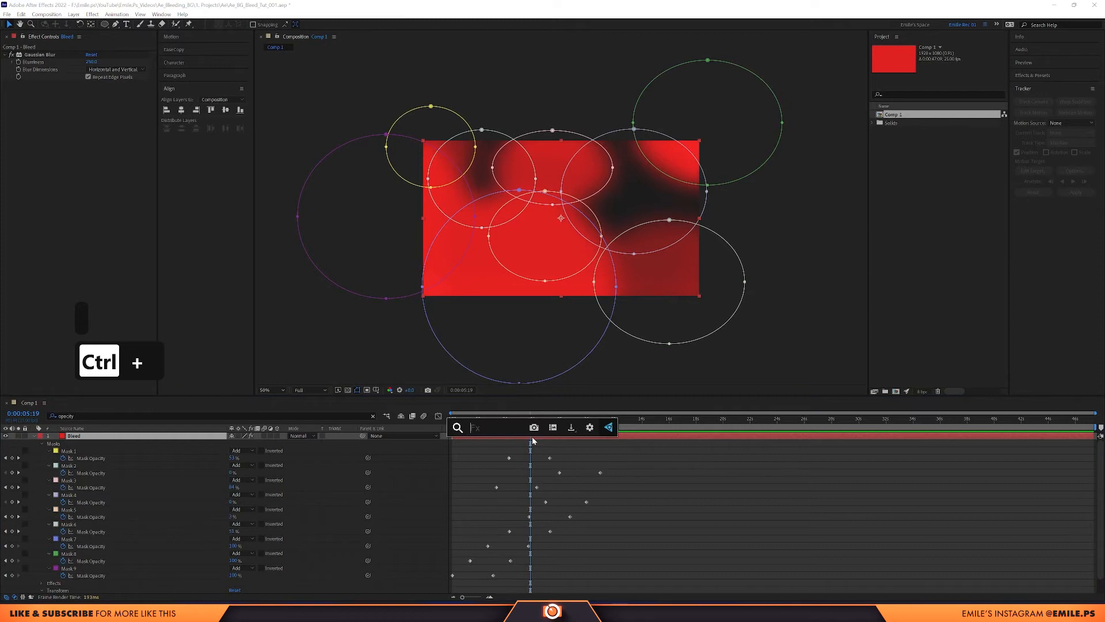
{"action": "type", "text": "rought"}
{"action": "key", "text": "BackSpace"}
{"action": "key", "text": "Return"}
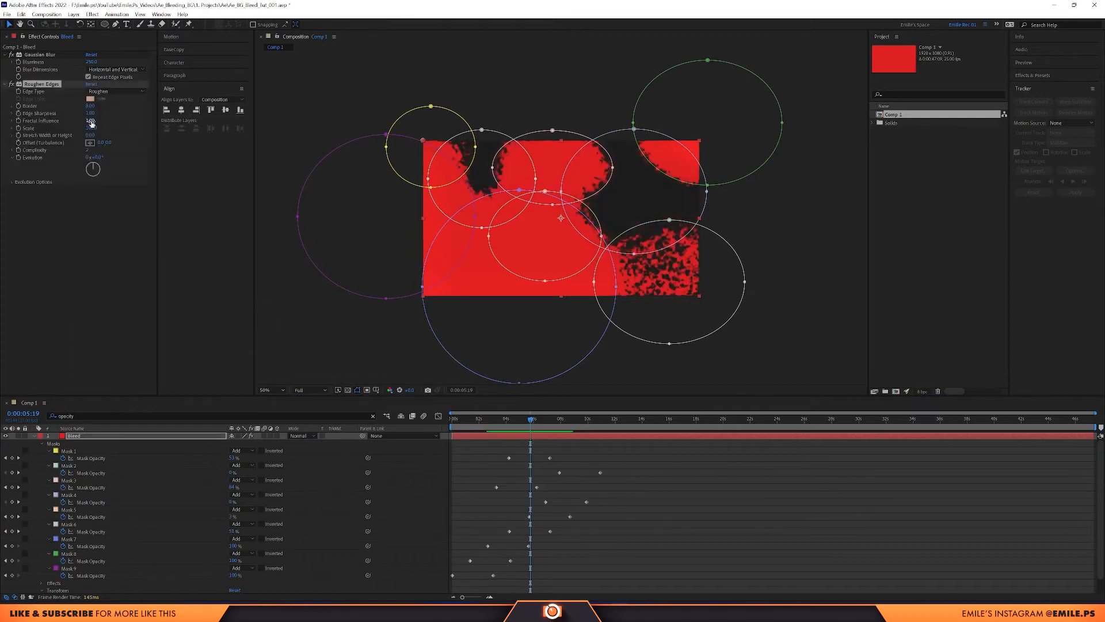
{"action": "left_click", "coordinate": [91, 121]}
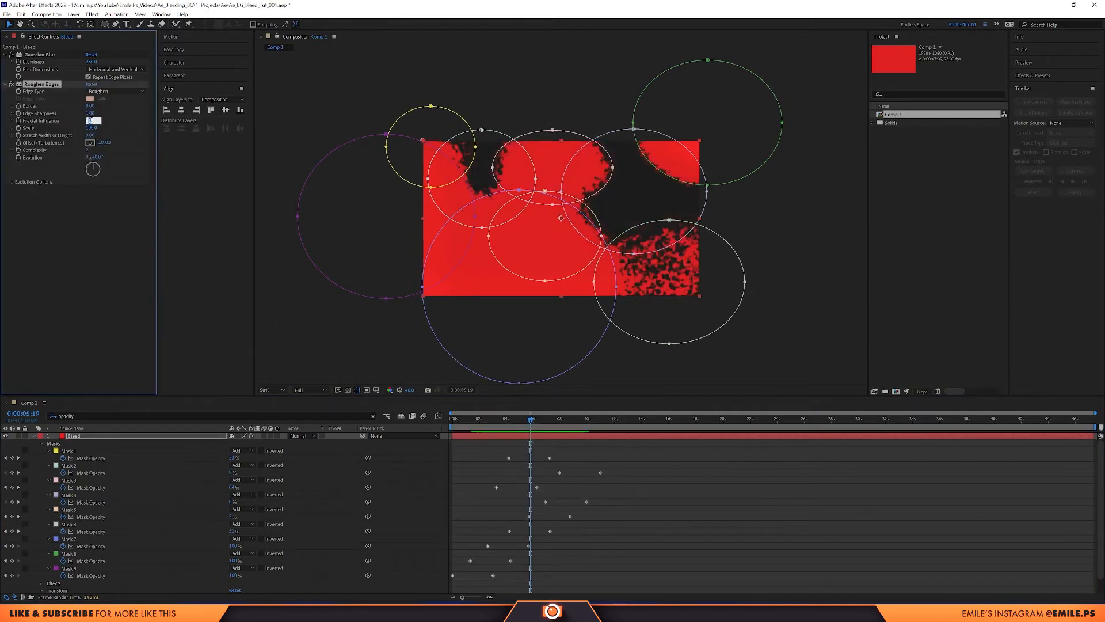
{"action": "type", "text": "0"}
{"action": "key", "text": "Return"}
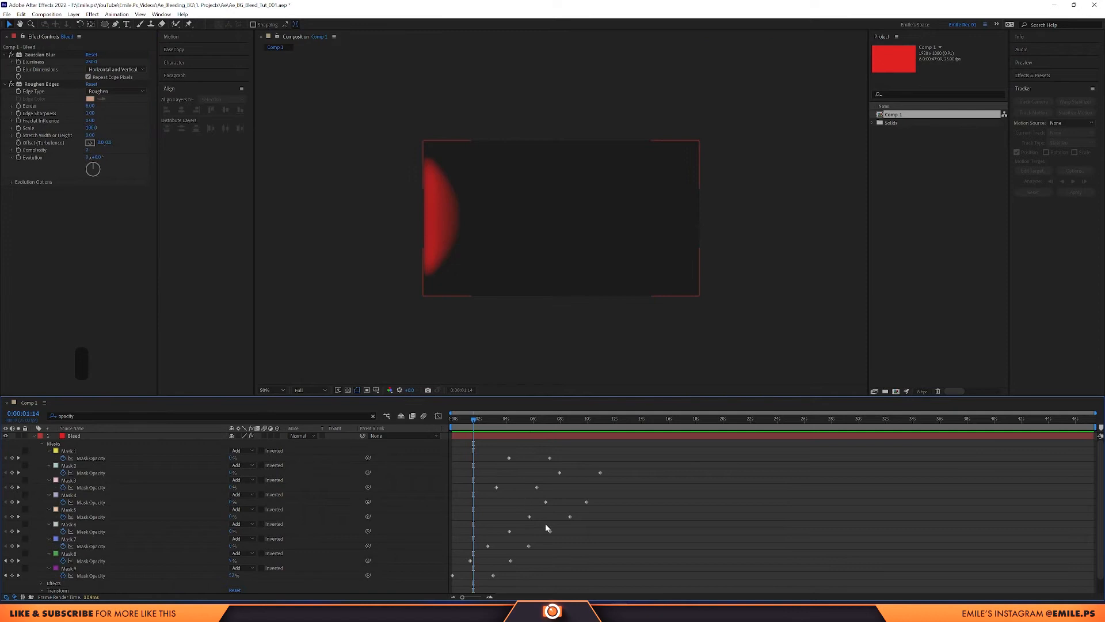
{"action": "key", "text": "space"}
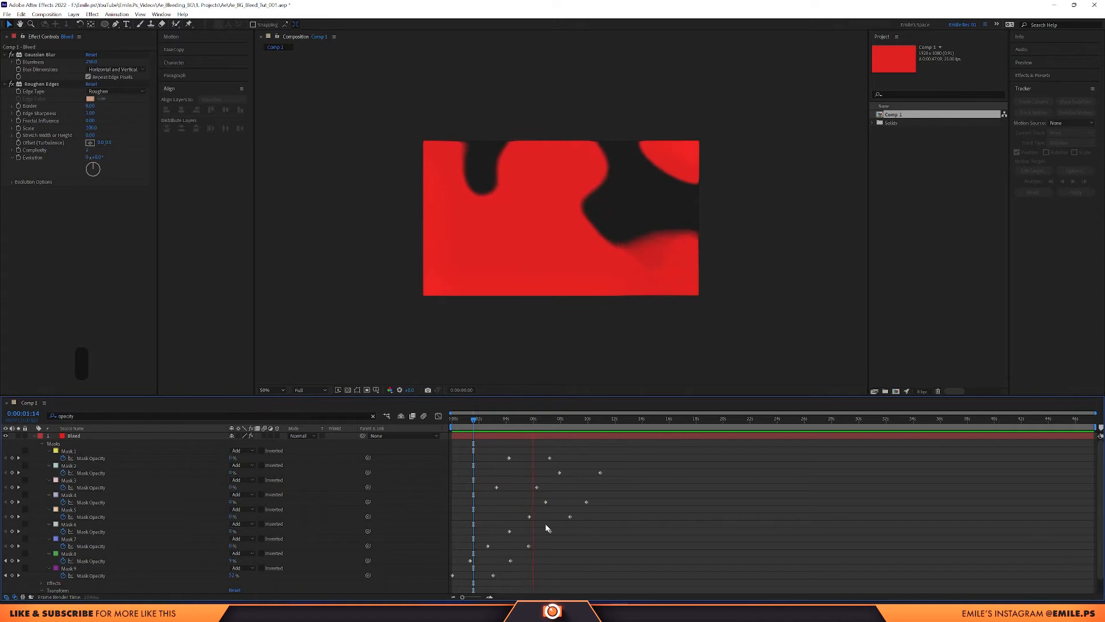
Step: Raise Roughen Edges' Fractal Influence to about 0.74 and Scale to about 470, previewing the Bleed animation with each change
{"action": "key", "text": "space"}
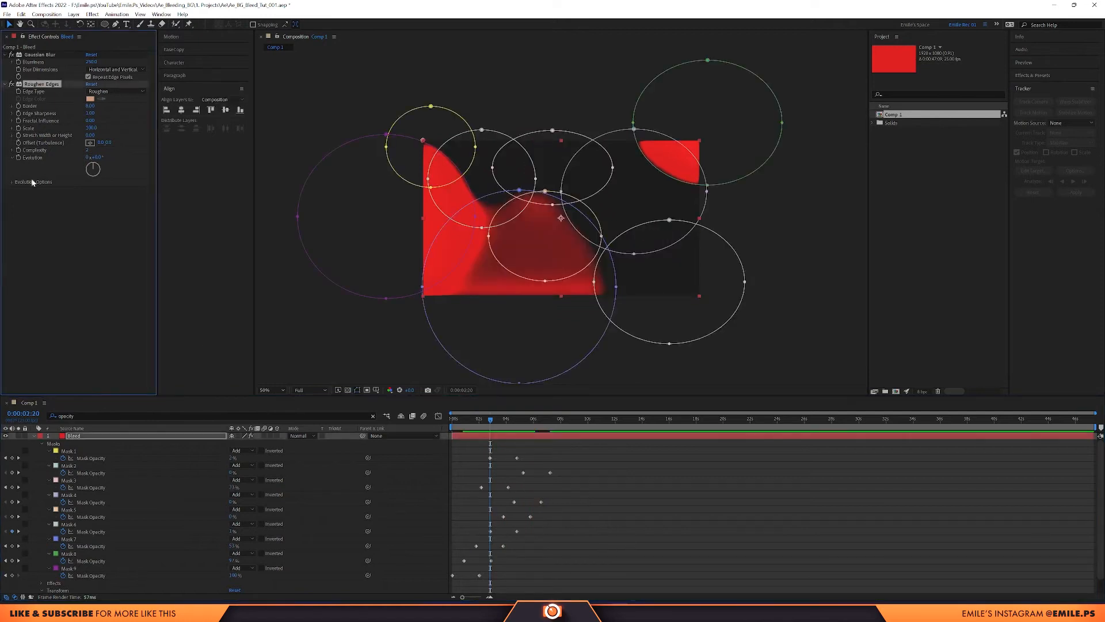
{"action": "left_click_drag", "start_coordinate": [90, 121], "coordinate": [101, 121]}
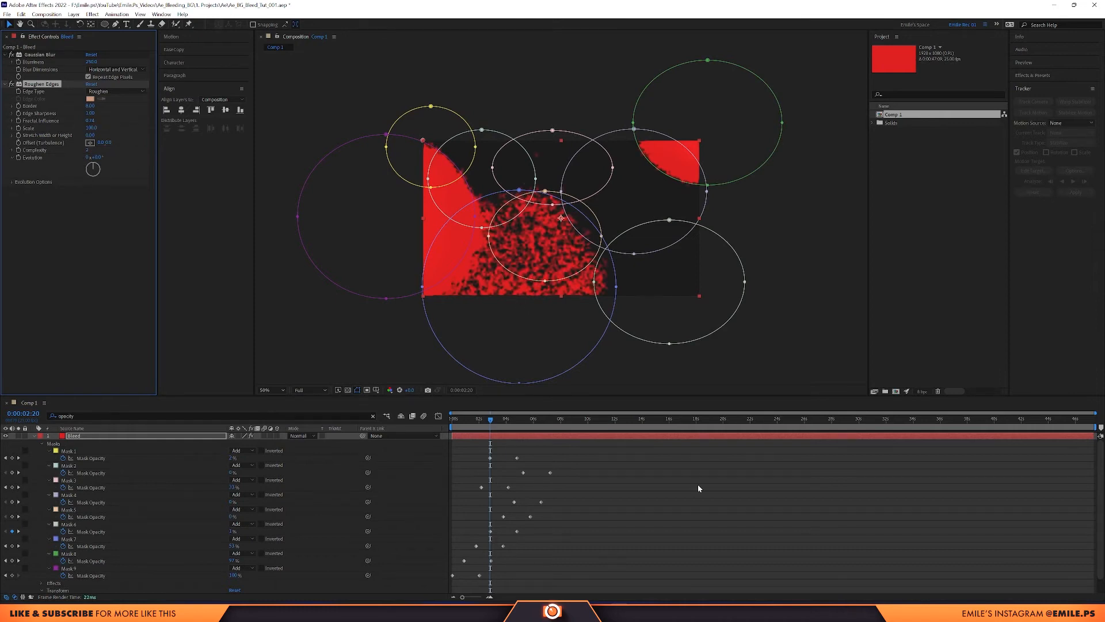
{"action": "key", "text": "0"}
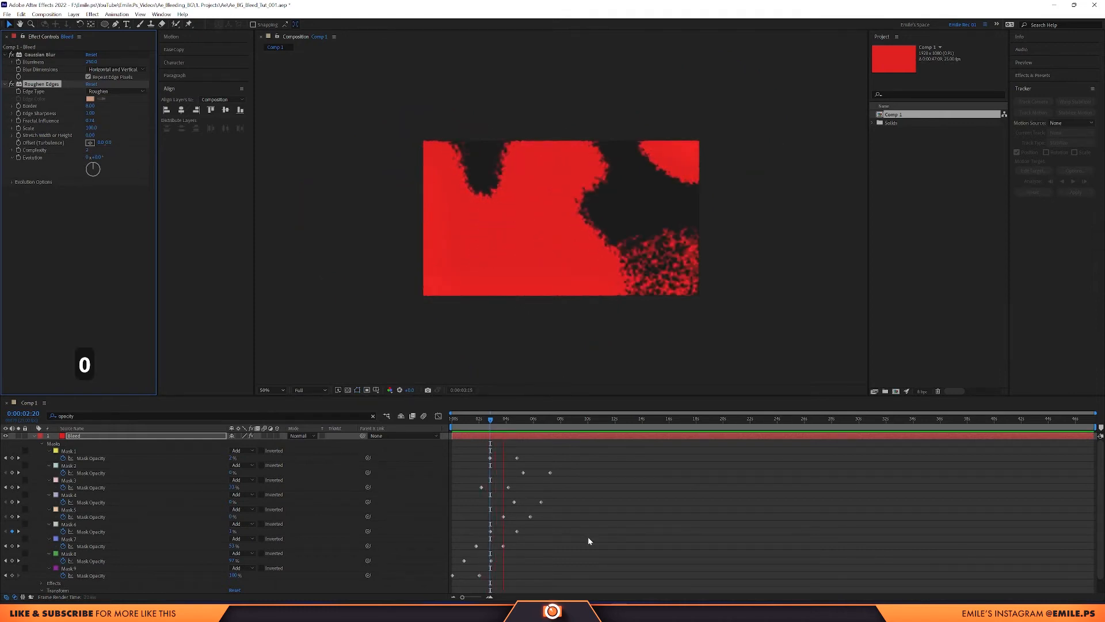
{"action": "key", "text": "space"}
{"action": "left_click_drag", "start_coordinate": [91, 128], "coordinate": [265, 131]}
{"action": "key", "text": "0"}
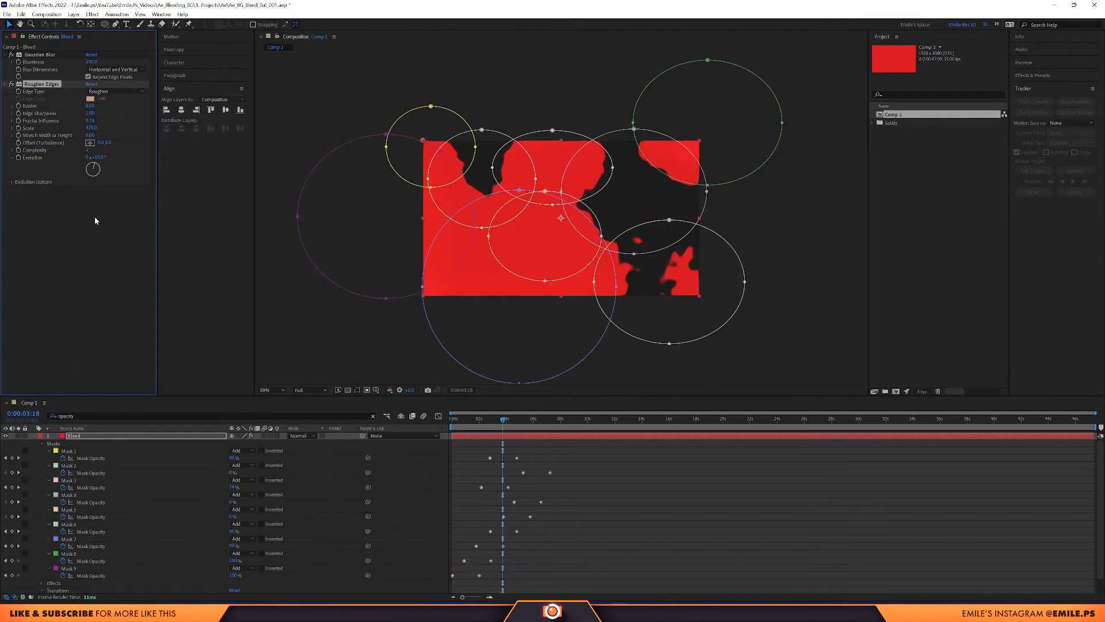
Step: Vary Roughen Edges' Evolution, drive it with the expression time*100 and preview the animation
{"action": "left_click_drag", "start_coordinate": [109, 158], "coordinate": [19, 156]}
{"action": "left_click", "coordinate": [18, 157], "text": "alt"}
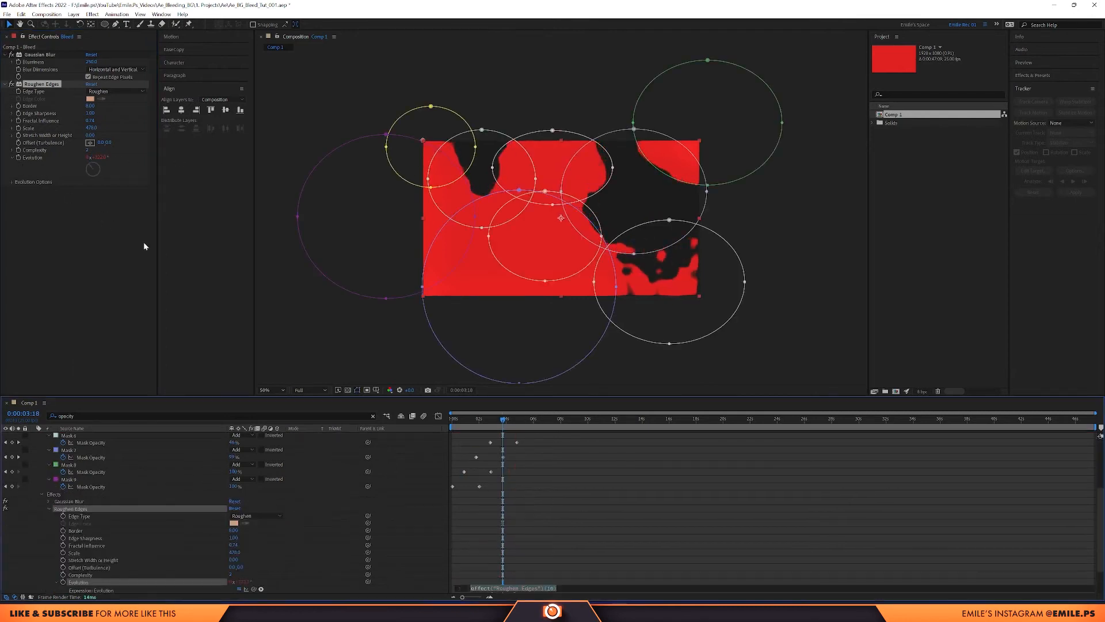
{"action": "type", "text": "time"}
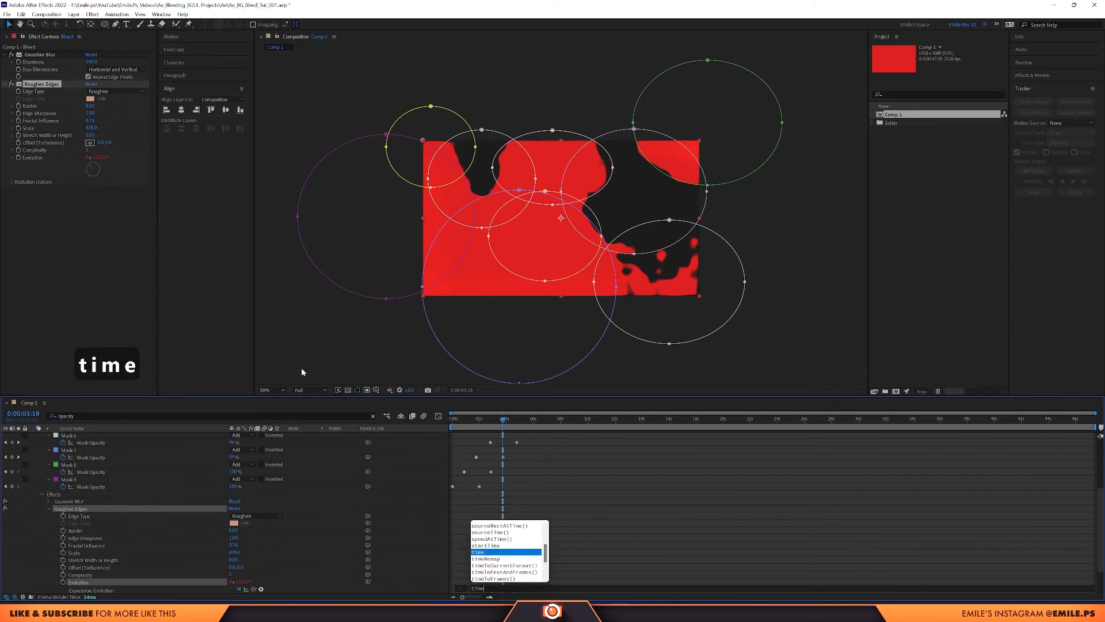
{"action": "type", "text": "*100"}
{"action": "key", "text": "Return"}
{"action": "key", "text": "space"}
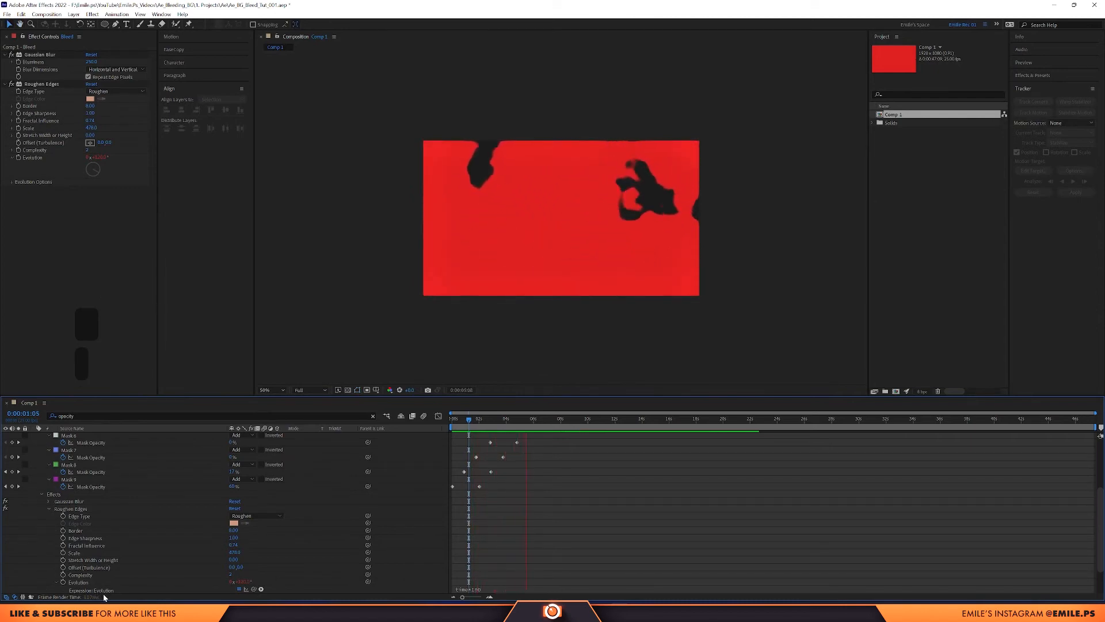
{"action": "key", "text": "space"}
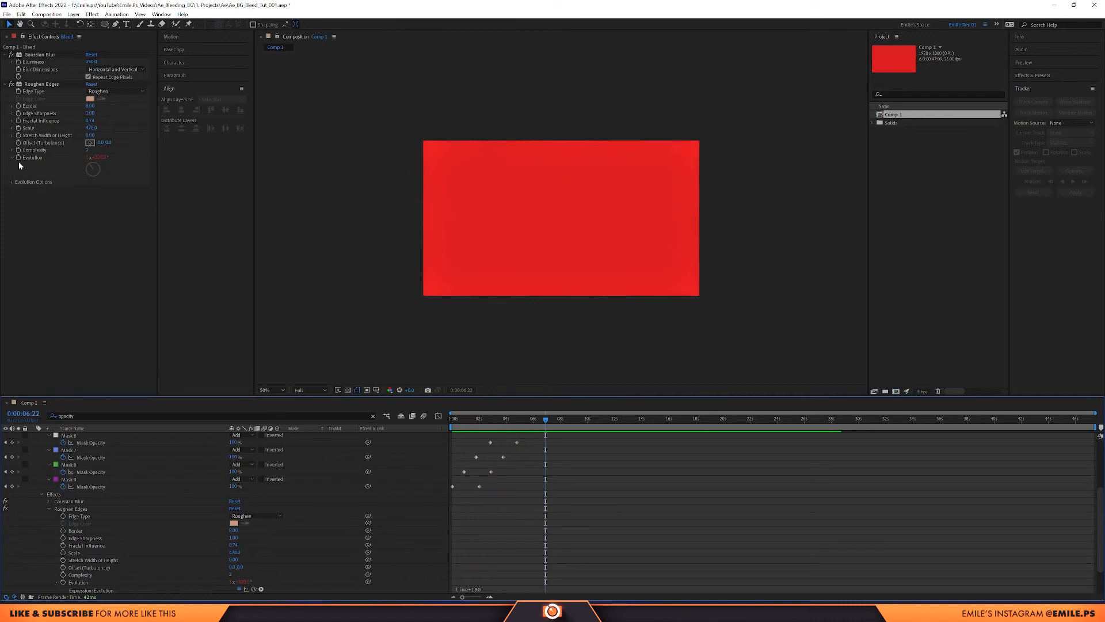
Step: Remove the Evolution expression and reset Roughen Edges' Fractal Influence to 0 and Scale to 100
{"action": "left_click", "coordinate": [18, 158], "text": "alt"}
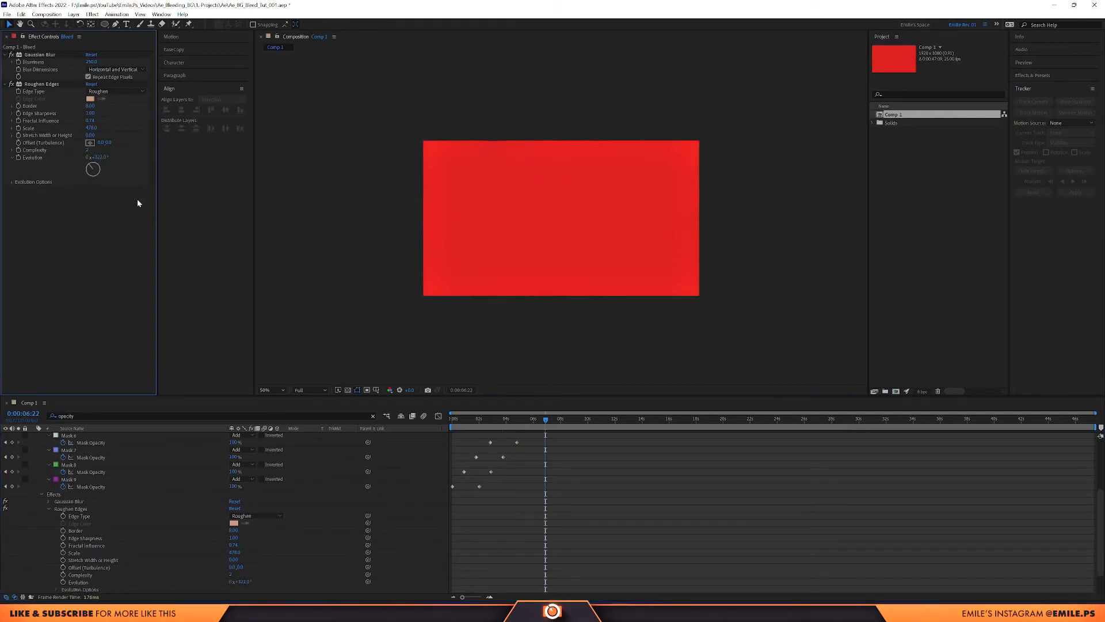
{"action": "left_click_drag", "start_coordinate": [89, 121], "coordinate": [66, 118]}
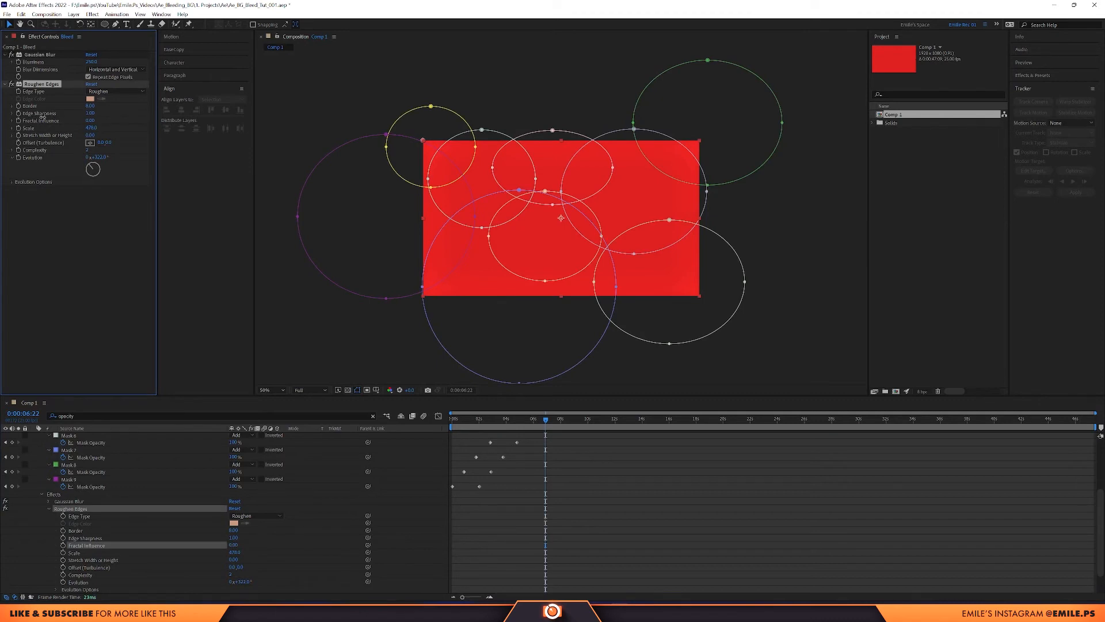
{"action": "left_click", "coordinate": [675, 503]}
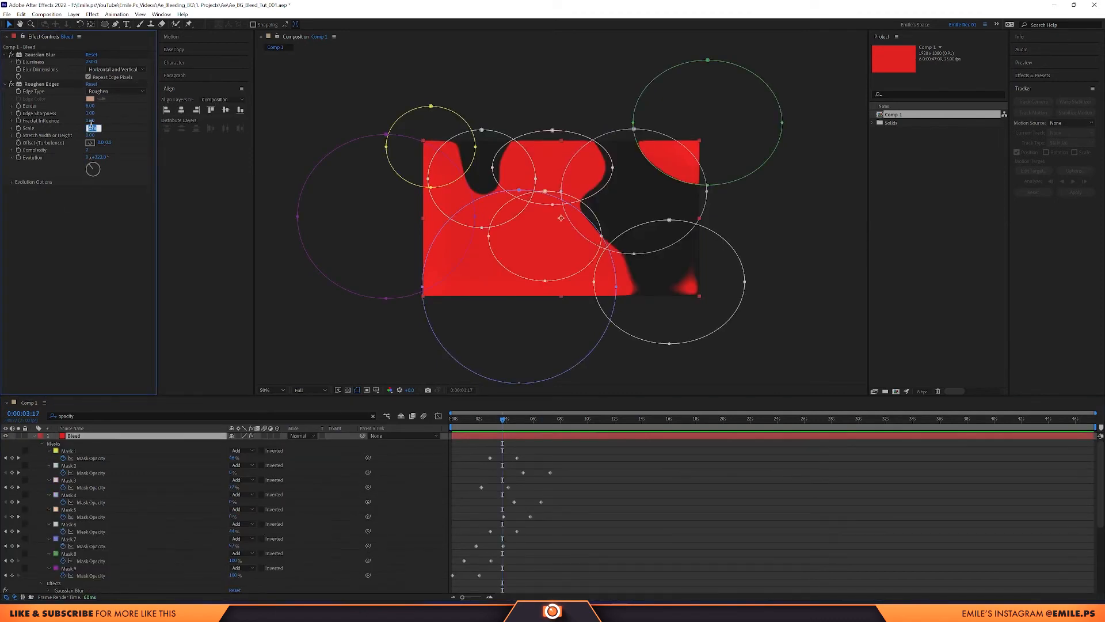
{"action": "type", "text": "100"}
{"action": "key", "text": "Return"}
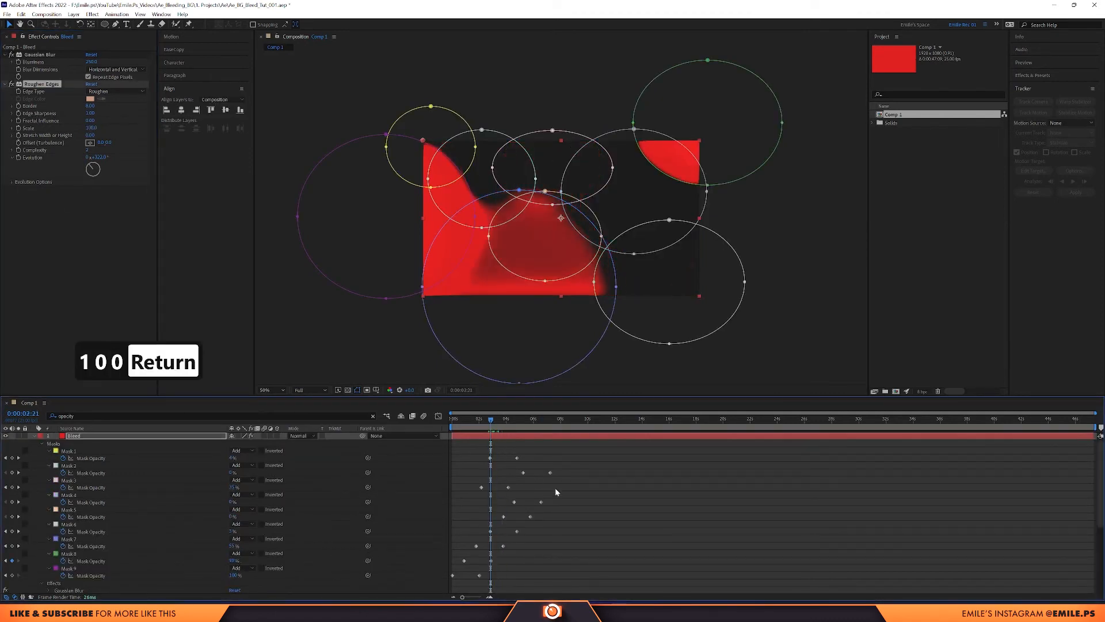
{"action": "left_click", "coordinate": [593, 512]}
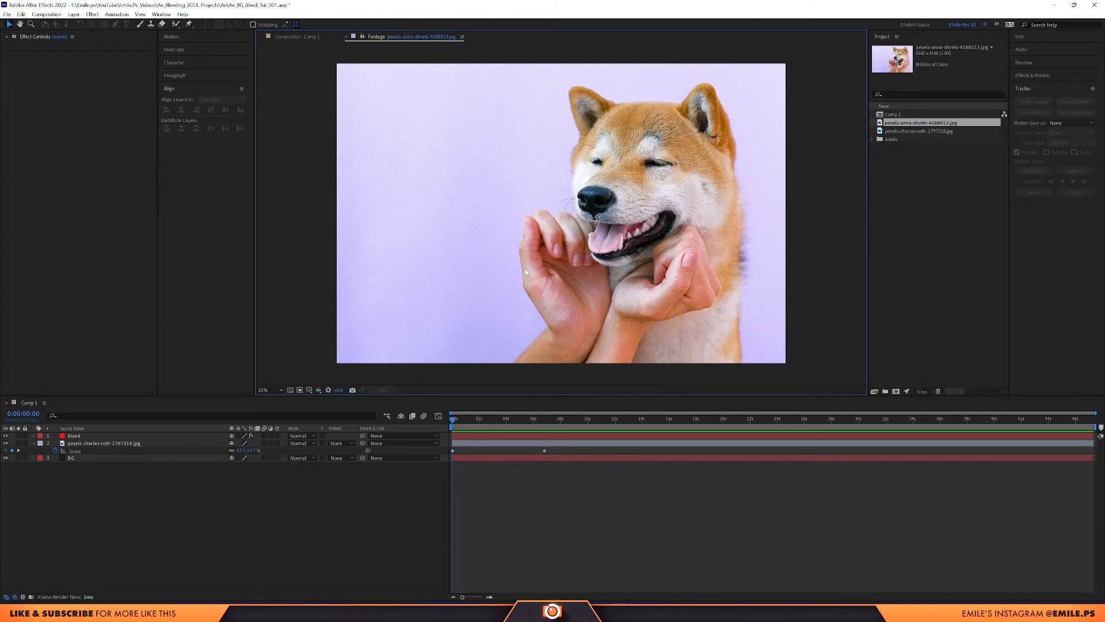
Step: Place the Shiba dog photo directly below the Bleed layer and fit it to the composition width
{"action": "left_click", "coordinate": [926, 126]}
{"action": "left_click_drag", "start_coordinate": [926, 126], "coordinate": [86, 440]}
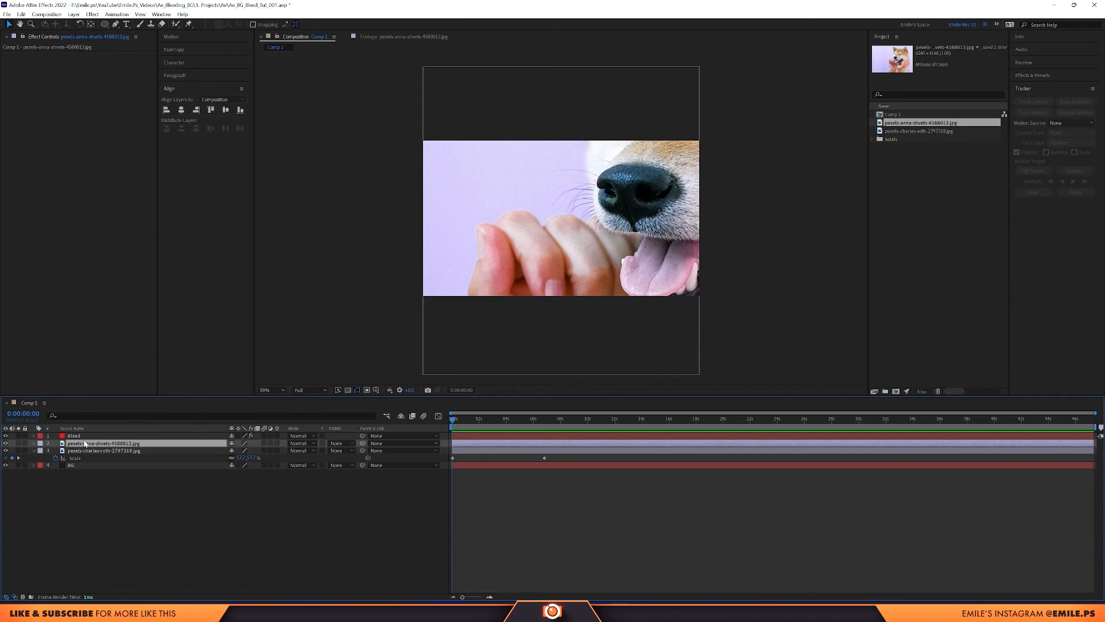
{"action": "key", "text": "ctrl+alt+shift+h"}
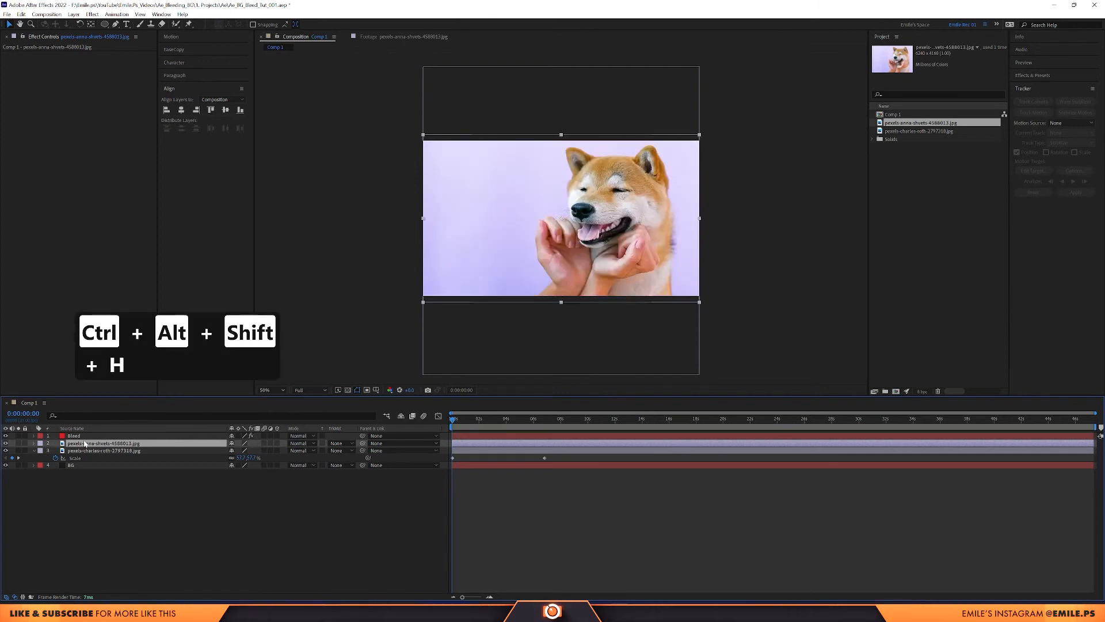
Step: Set the Shiba photo layer's track matte to Alpha Matte "Bleed" and preview the transition
{"action": "left_click", "coordinate": [346, 443]}
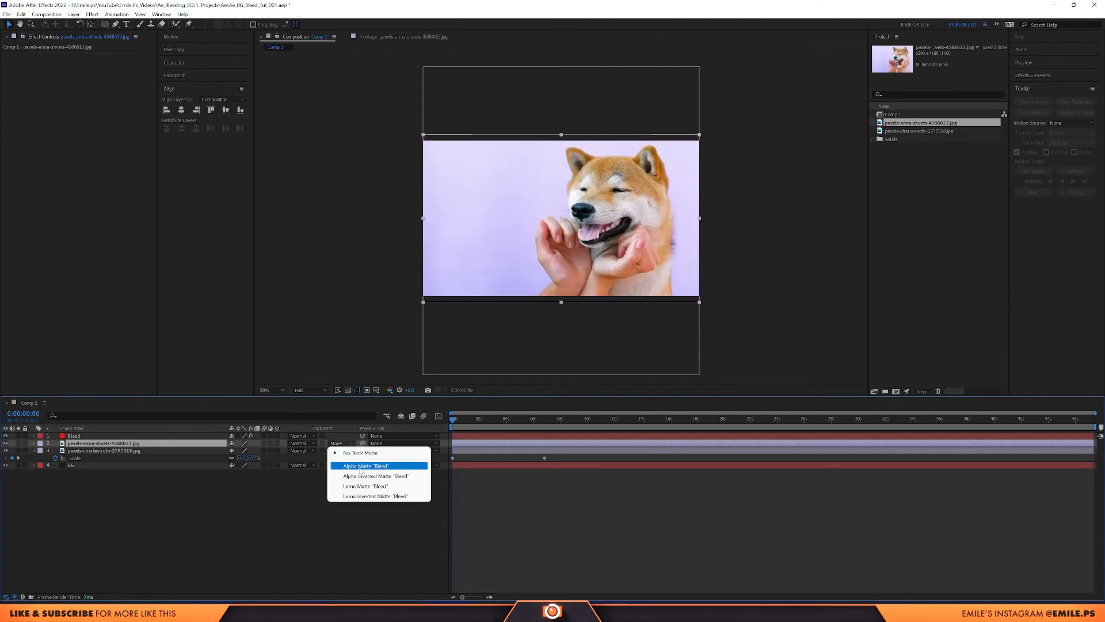
{"action": "left_click", "coordinate": [360, 467]}
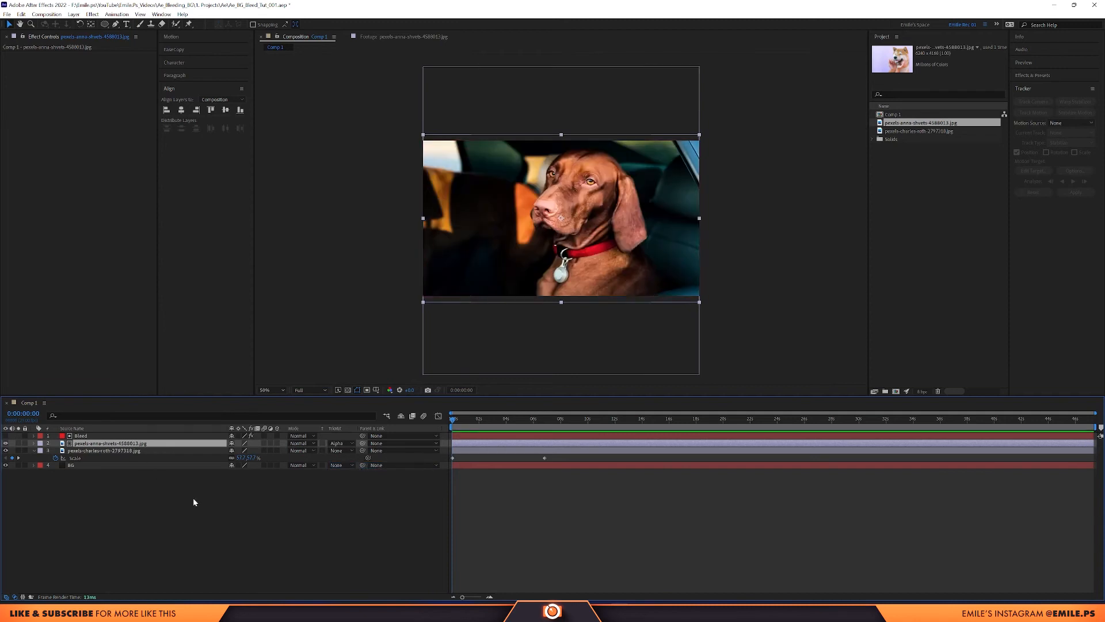
{"action": "key", "text": "0"}
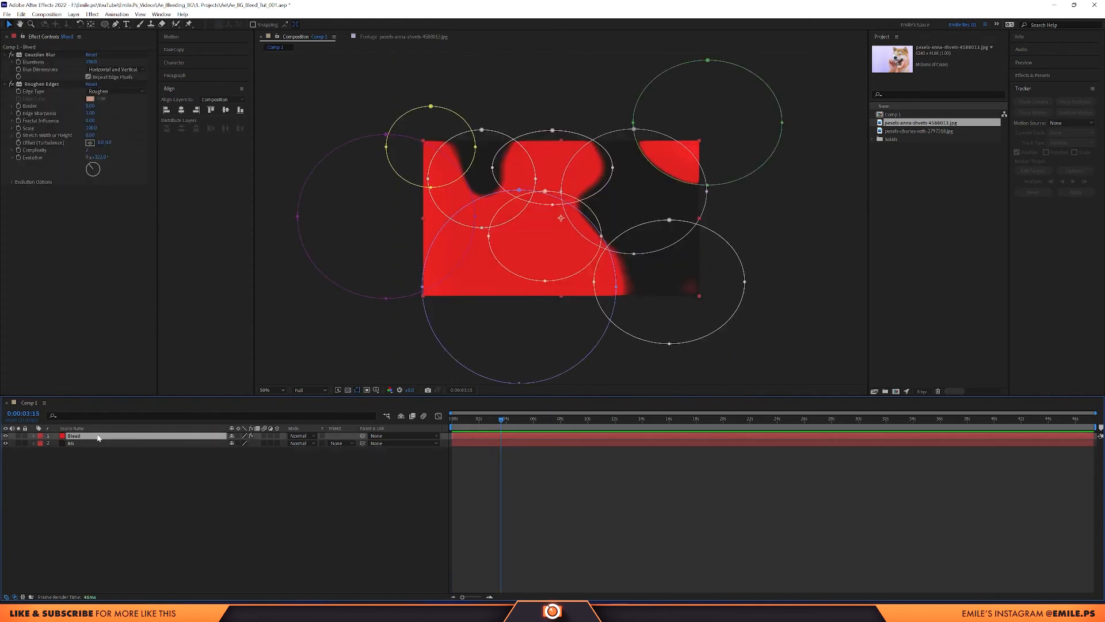
Step: Apply the 4-Color Gradient effect to the Bleed layer
{"action": "key", "text": "BackSpace"}
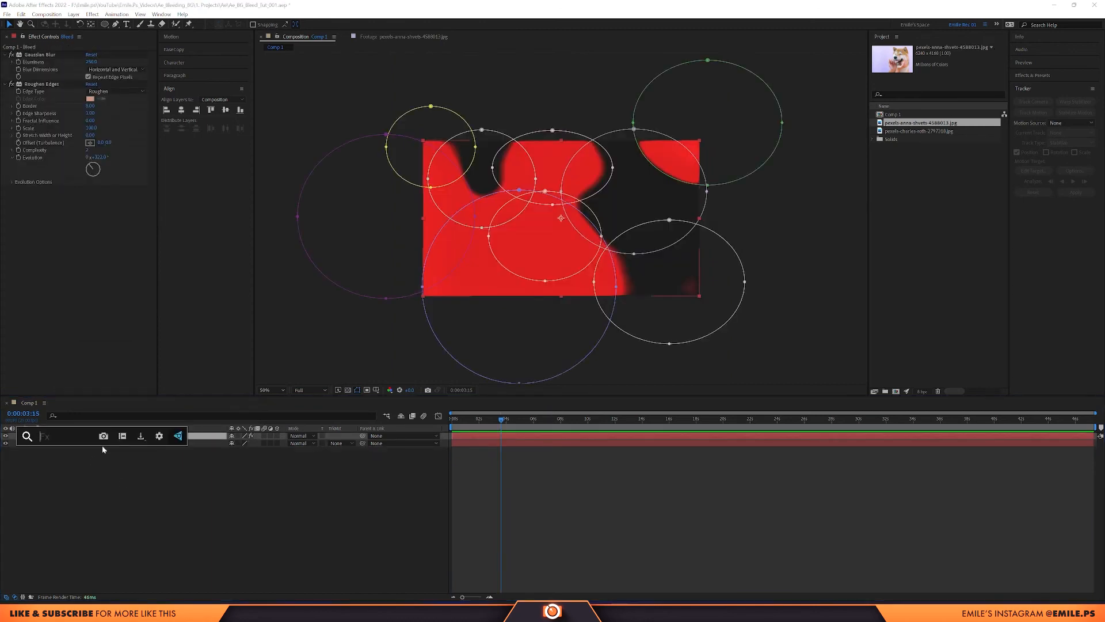
{"action": "key", "text": "ctrl+4"}
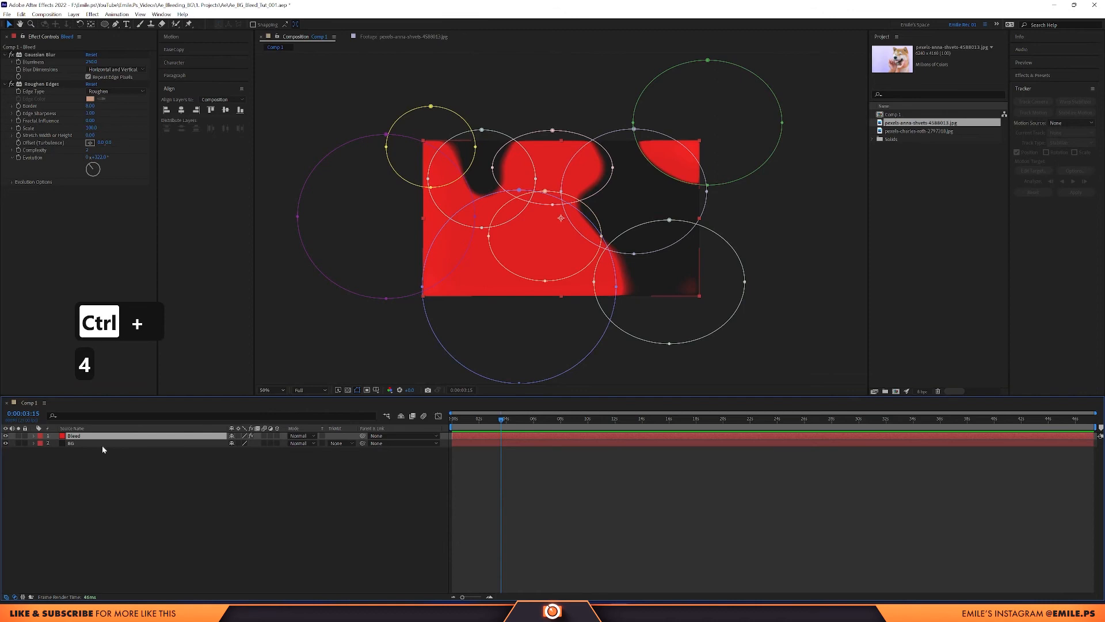
{"action": "key", "text": "ctrl+space"}
{"action": "type", "text": "4"}
{"action": "key", "text": "Return"}
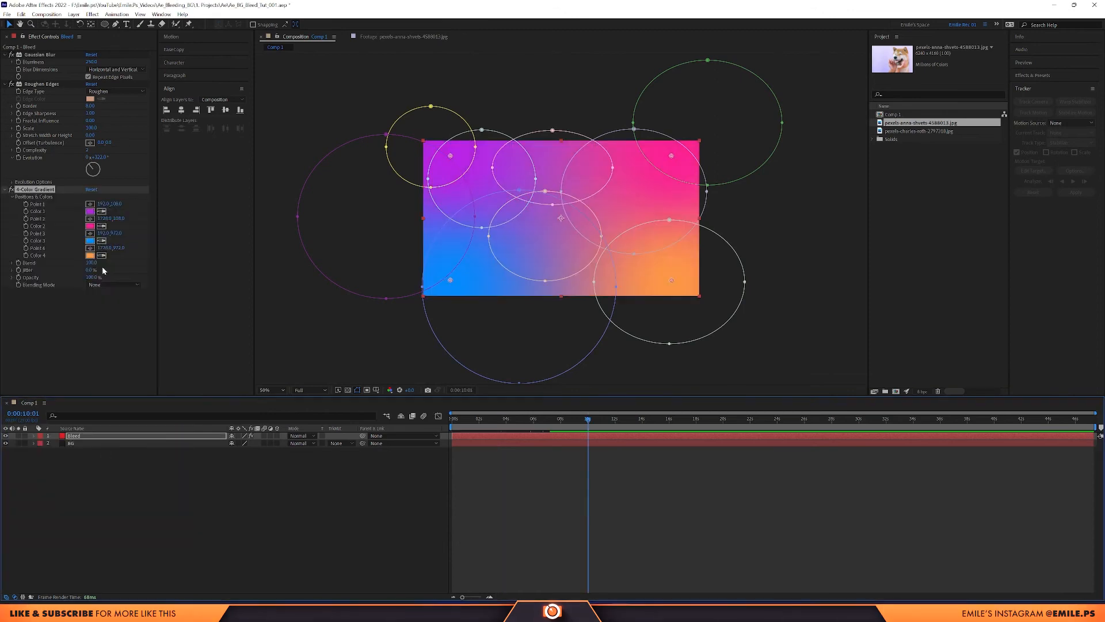
Step: Increase the 4-Color Gradient's Blend, set its Jitter to 100% and its Blending Mode to Lighten
{"action": "left_click_drag", "start_coordinate": [92, 263], "coordinate": [111, 268]}
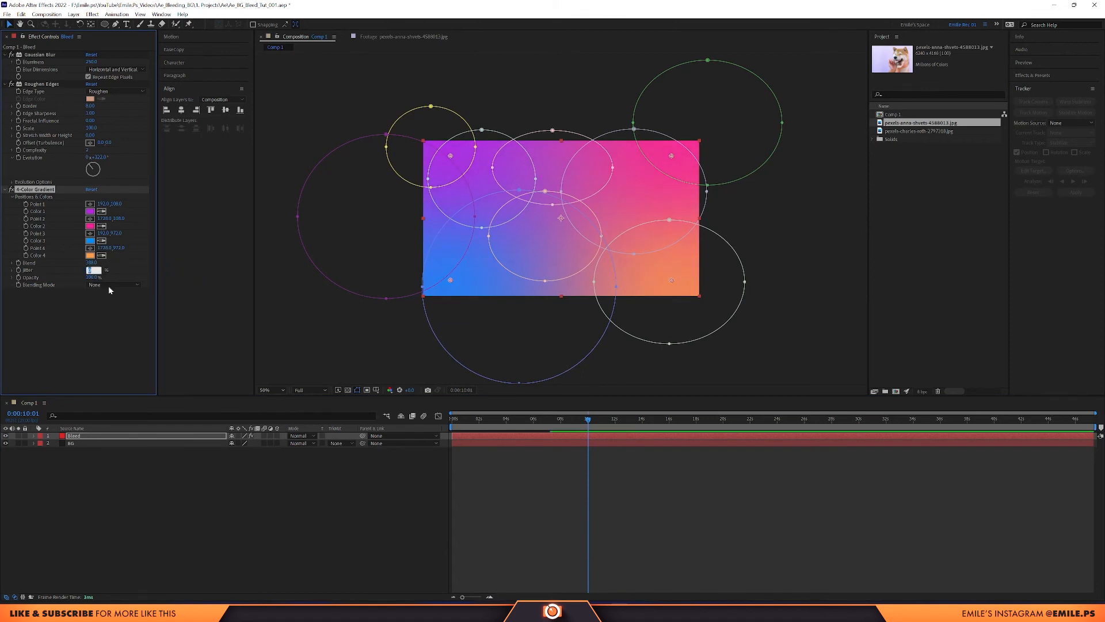
{"action": "type", "text": "100"}
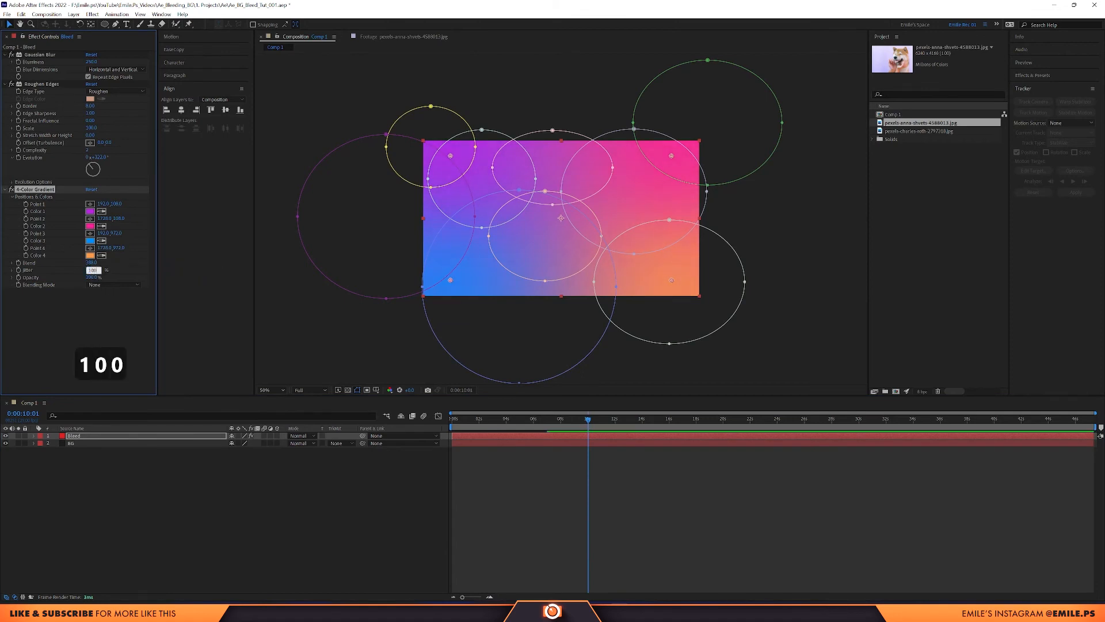
{"action": "key", "text": "Return"}
{"action": "left_click", "coordinate": [108, 285]}
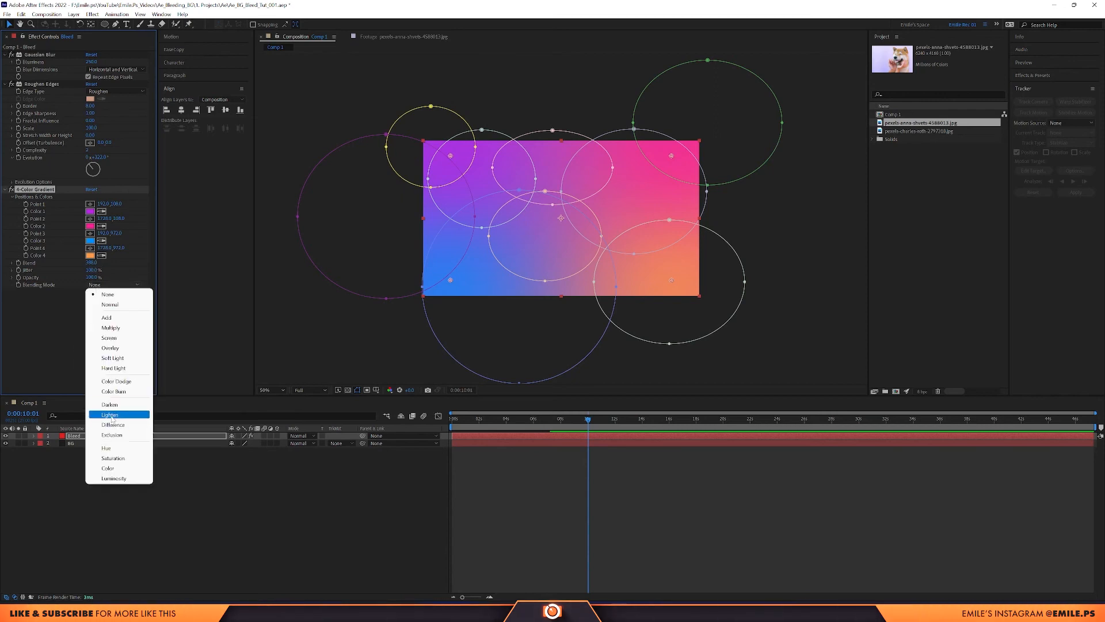
{"action": "left_click", "coordinate": [113, 416]}
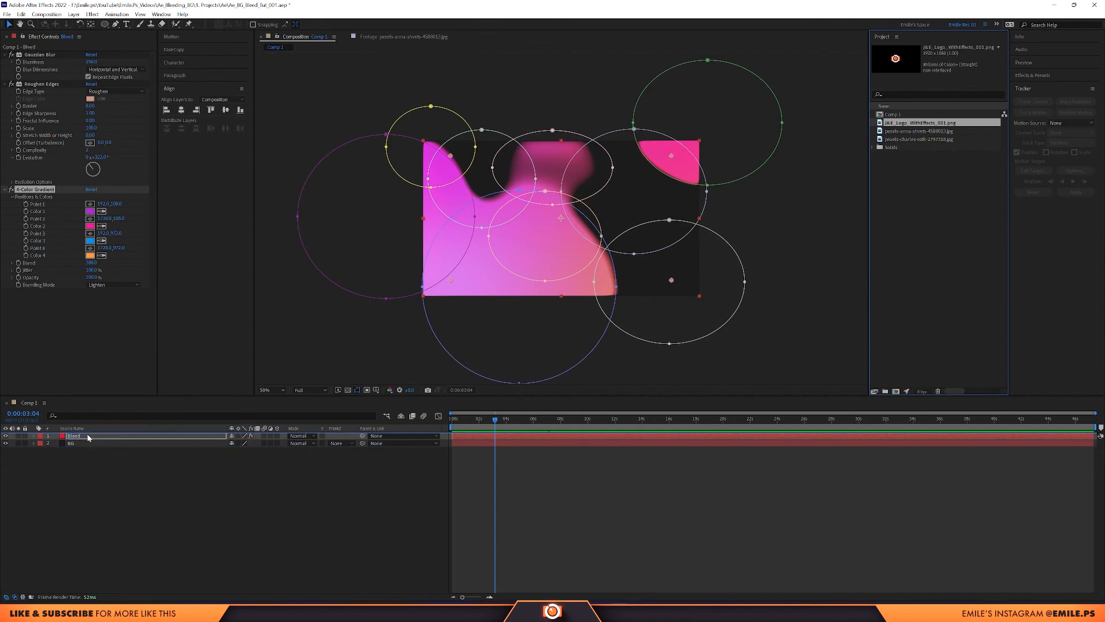
Step: Add the logo image above the Bleed layer and alpha-matte it with a duplicate of Bleed placed over it
{"action": "key", "text": "ctrl+slash"}
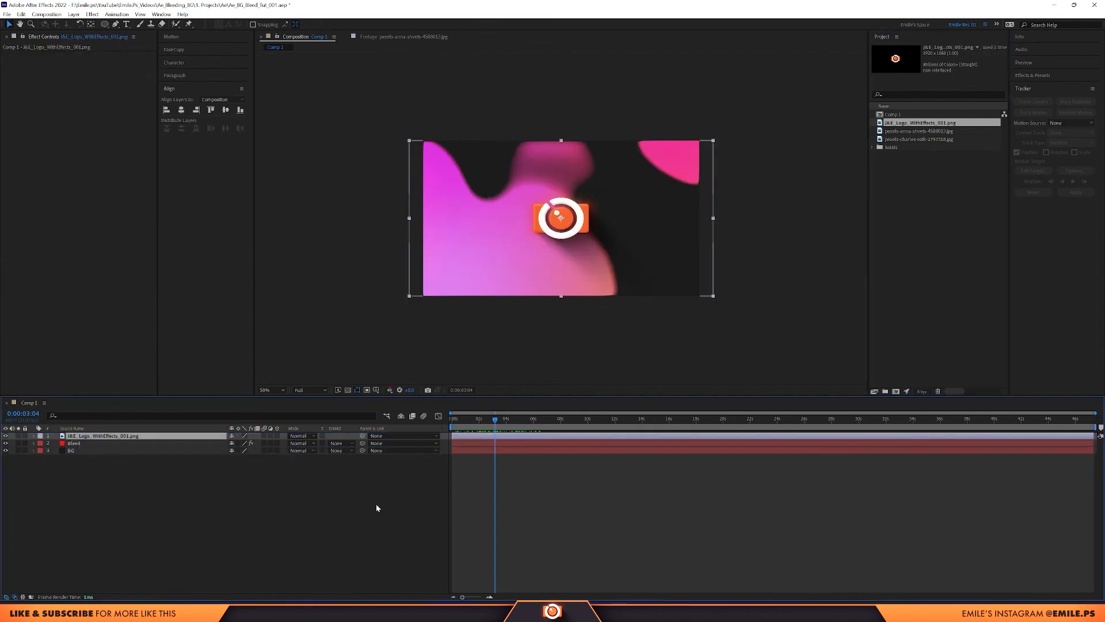
{"action": "left_click", "coordinate": [103, 444]}
{"action": "key", "text": "ctrl+d"}
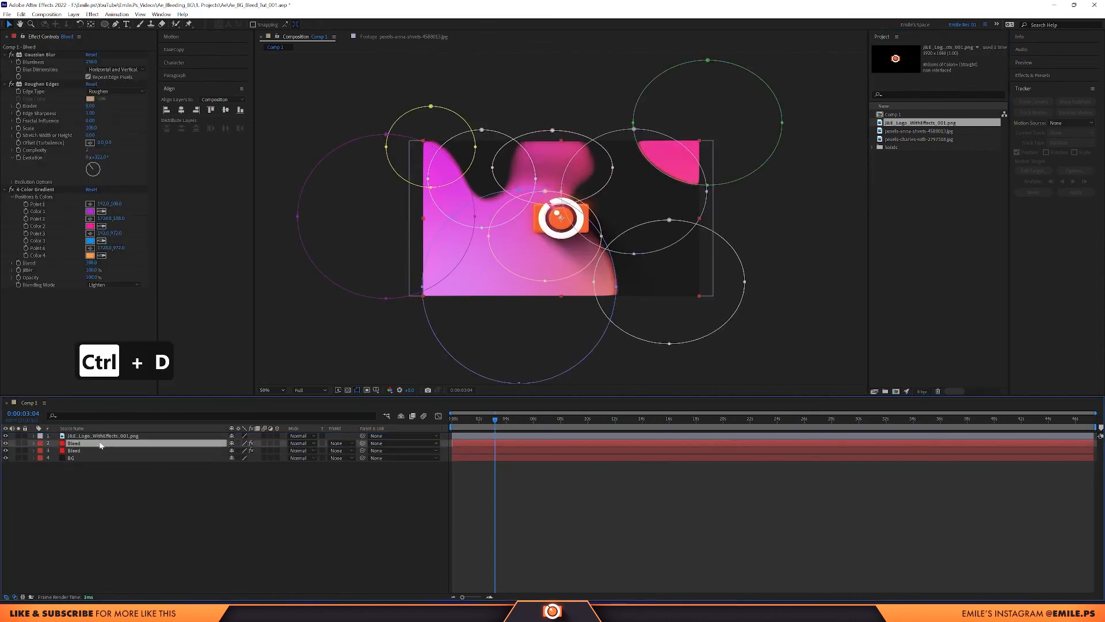
{"action": "left_click_drag", "start_coordinate": [107, 437], "coordinate": [107, 438]}
{"action": "left_click", "coordinate": [339, 443]}
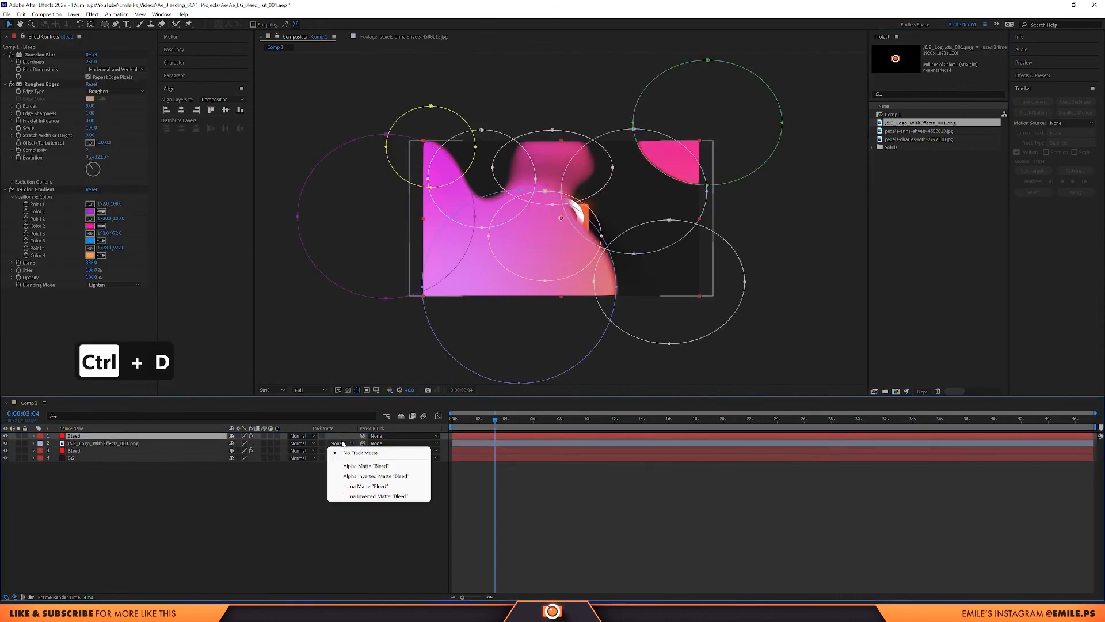
{"action": "left_click", "coordinate": [362, 466]}
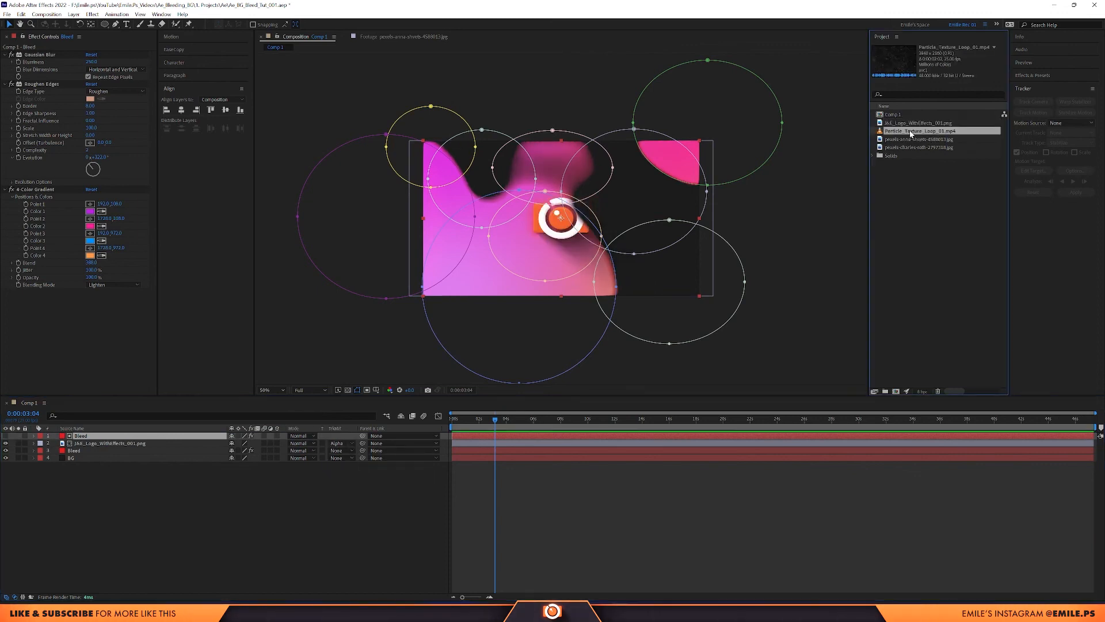
Step: Add Particle_Texture_Loop_01.mp4 as the top layer looped with loopOut(), set its blending mode to Add and reveal its Opacity
{"action": "left_click_drag", "start_coordinate": [910, 133], "coordinate": [27, 506]}
{"action": "left_click", "coordinate": [302, 436]}
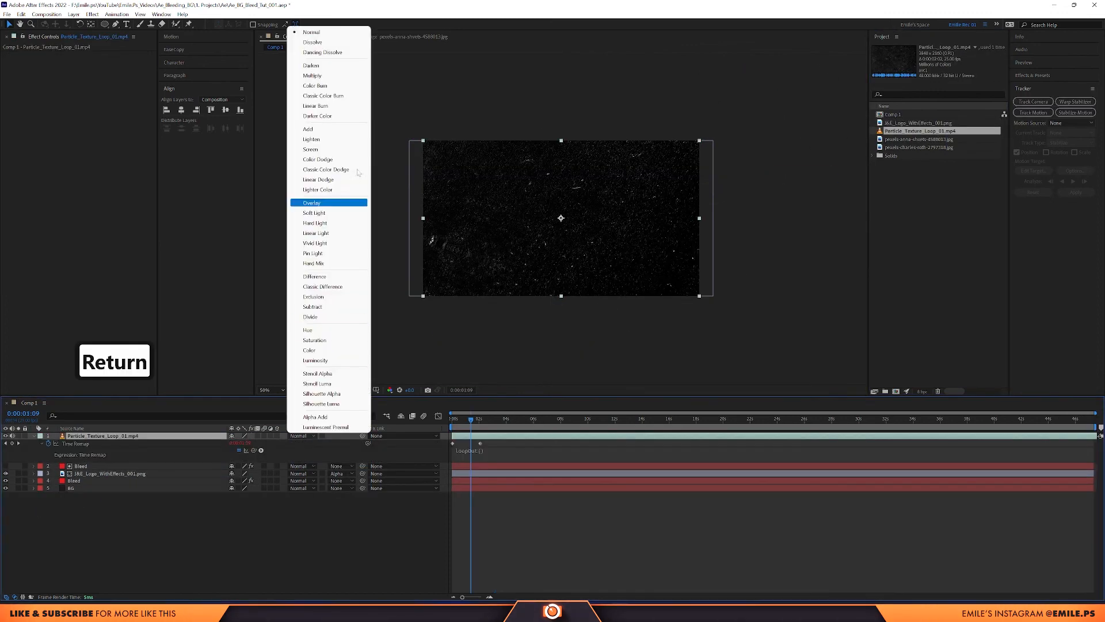
{"action": "left_click", "coordinate": [338, 131]}
{"action": "key", "text": "t"}
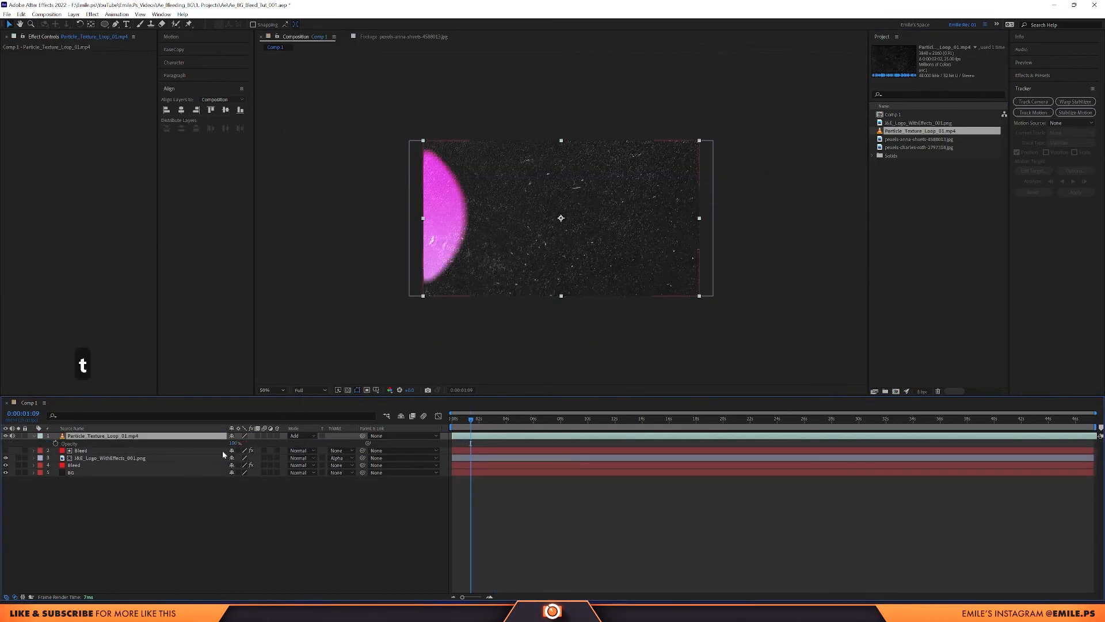